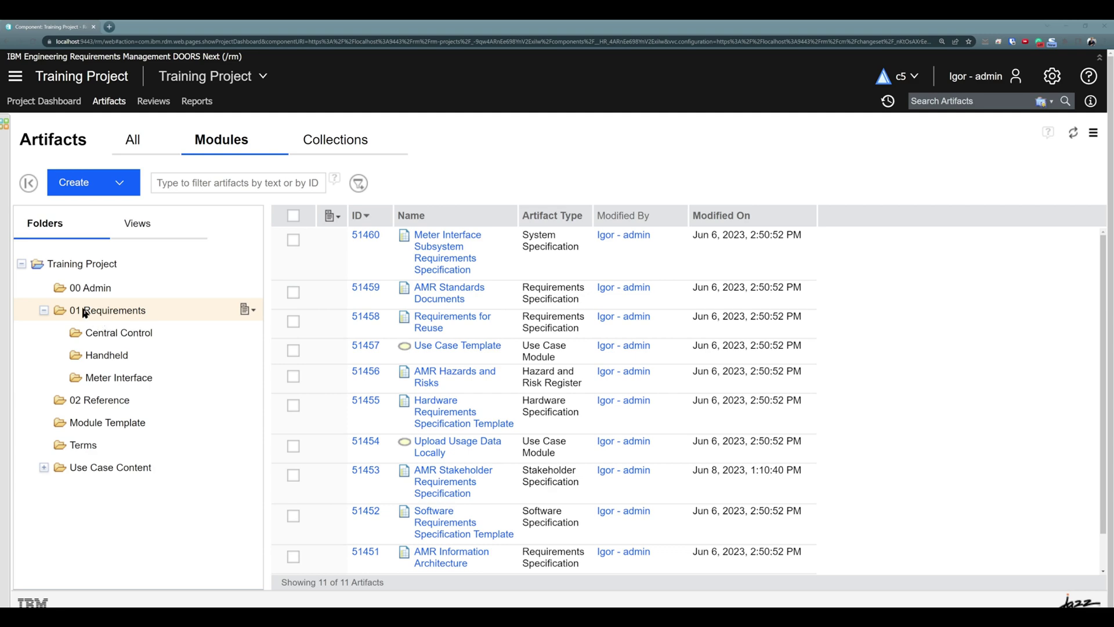
Step: Open the context menu of the Training Project root folder in the Folders tree
right_click(63, 266)
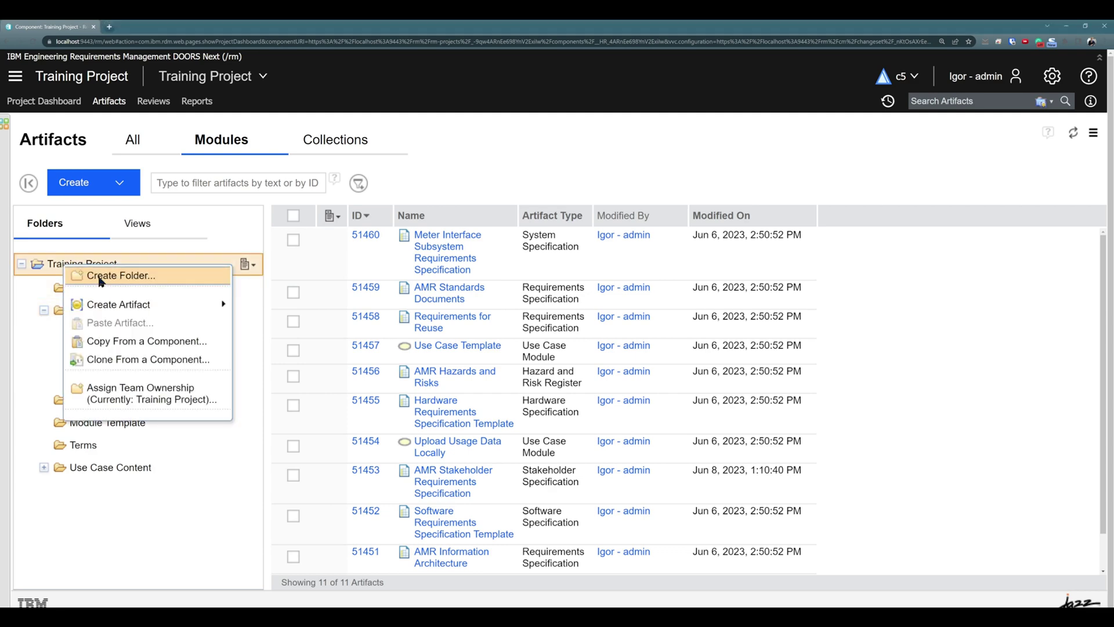
Step: Create a new folder named Files under Training Project
left_click(81, 275)
type("Files")
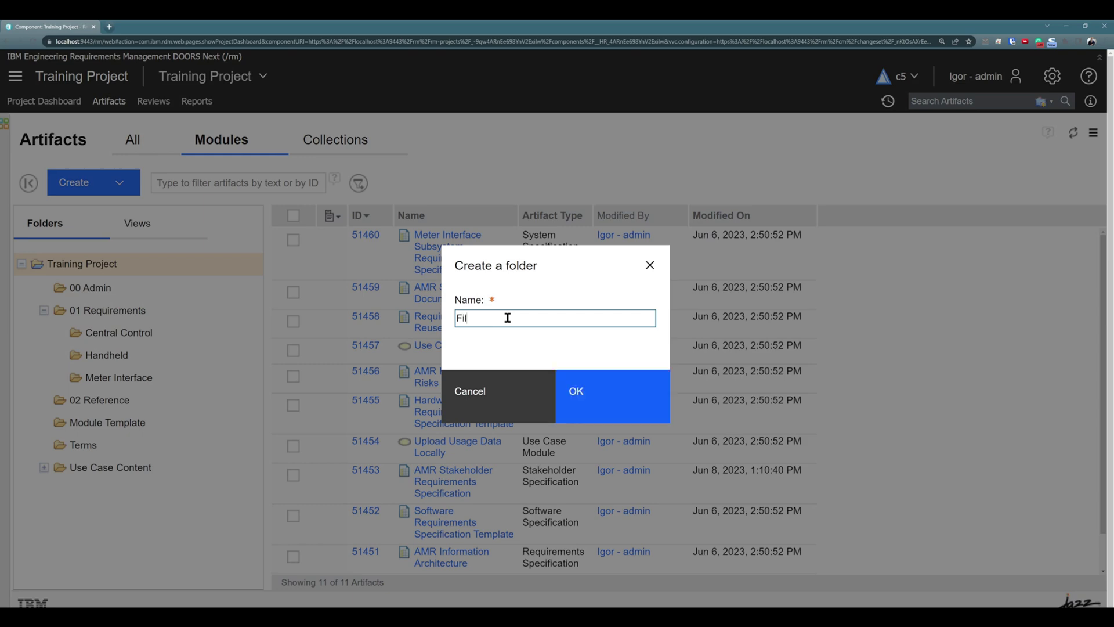
left_click(602, 377)
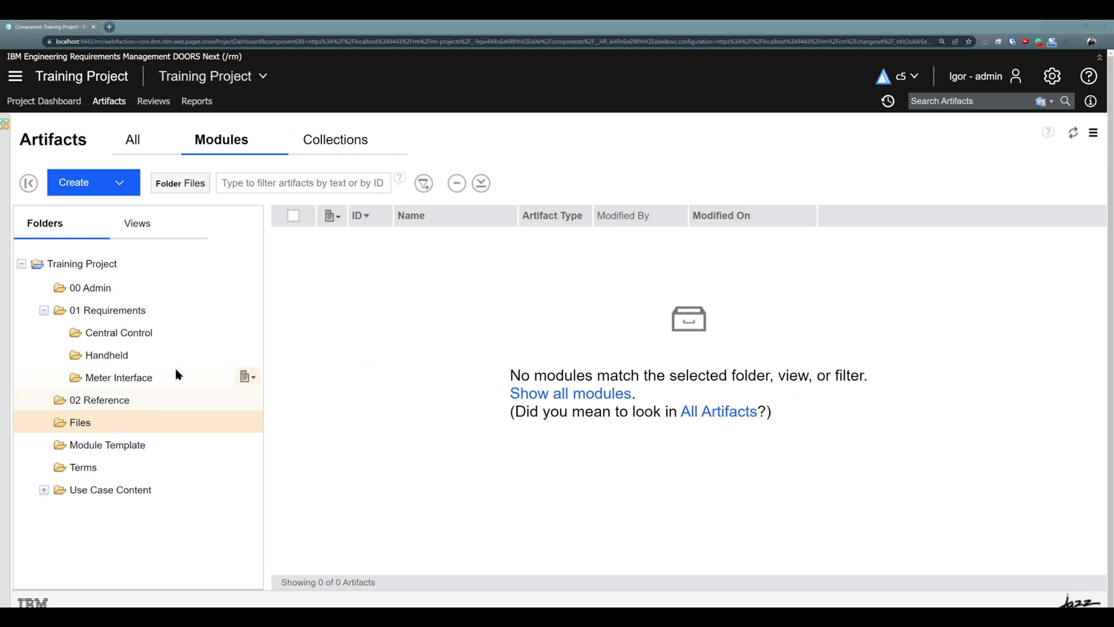
Step: Show the empty Files folder in the All artifacts view
left_click(133, 141)
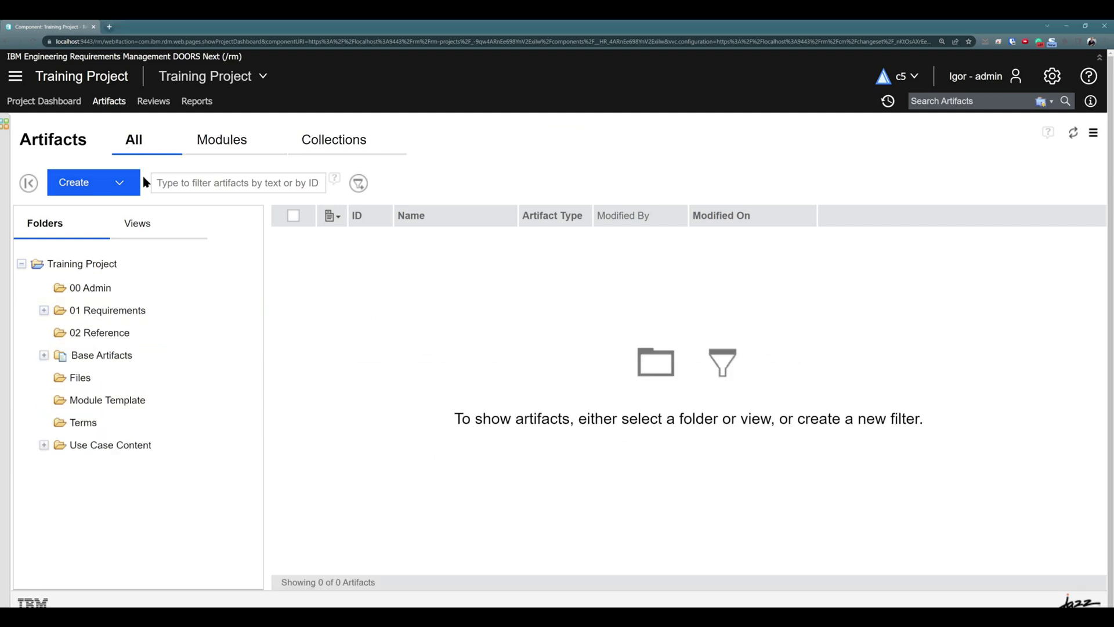
left_click(90, 381)
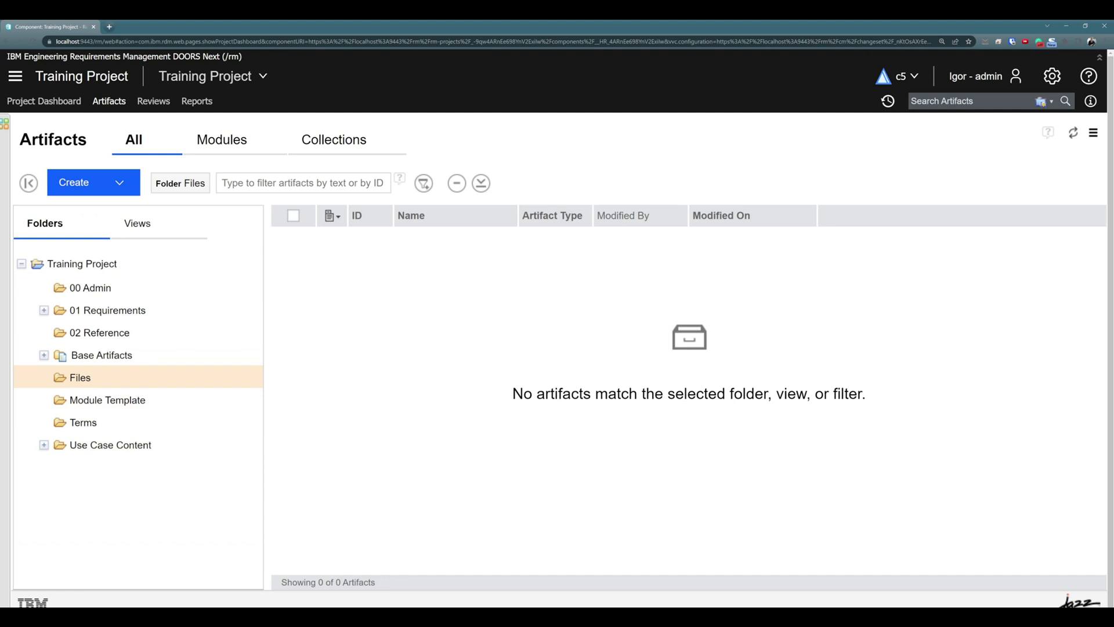
left_click(121, 184)
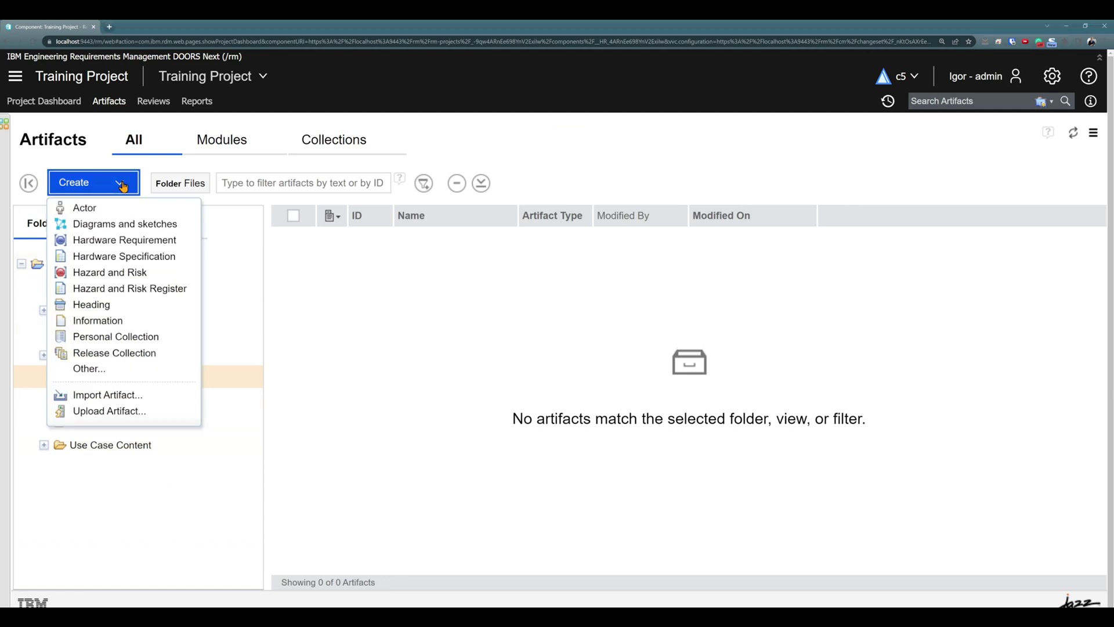
Step: Upload Logo.png as a new artifact and rename it Softacus logo
left_click(119, 411)
left_click(383, 157)
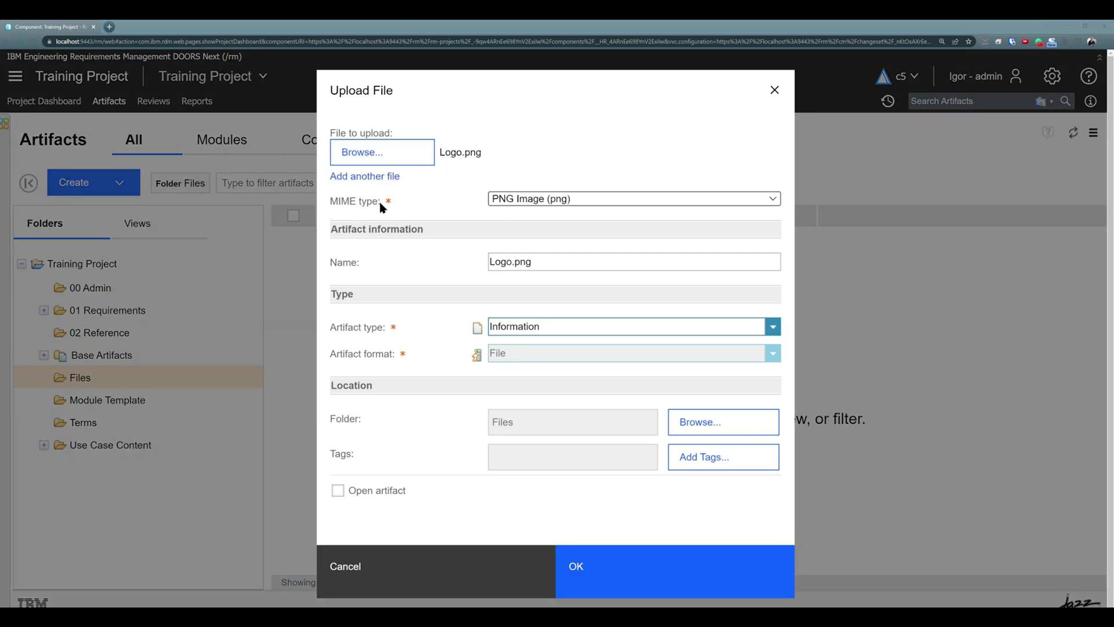
left_click(498, 260)
left_click_drag(544, 264, 427, 263)
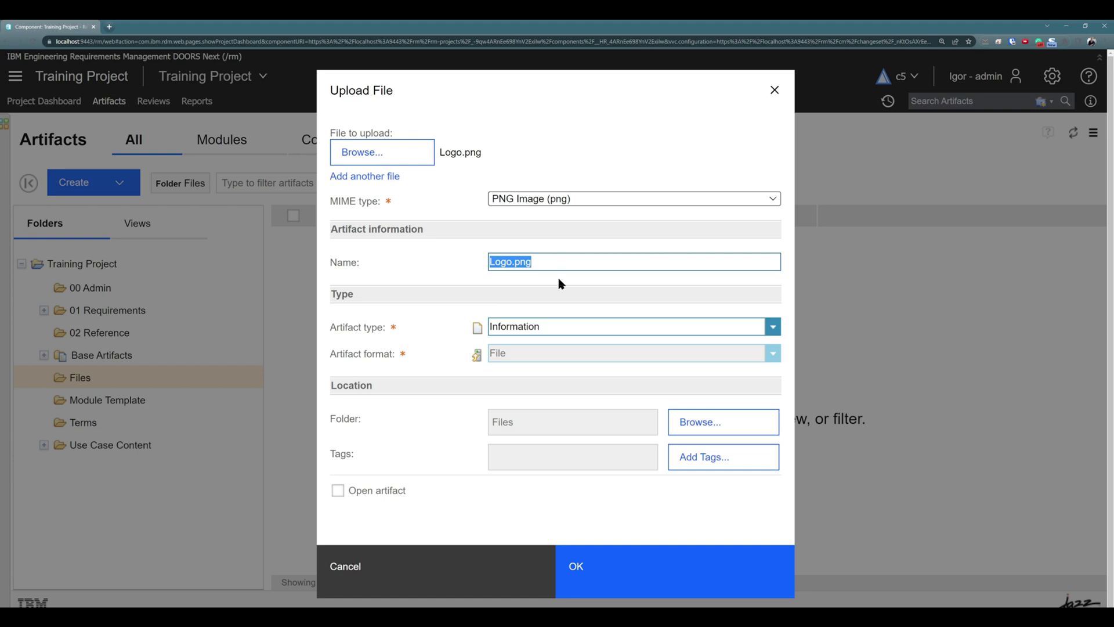
type("Softacus logo")
Step: Keep Information as the artifact type and Files as the folder, and finish the upload
left_click(772, 326)
left_click(551, 468)
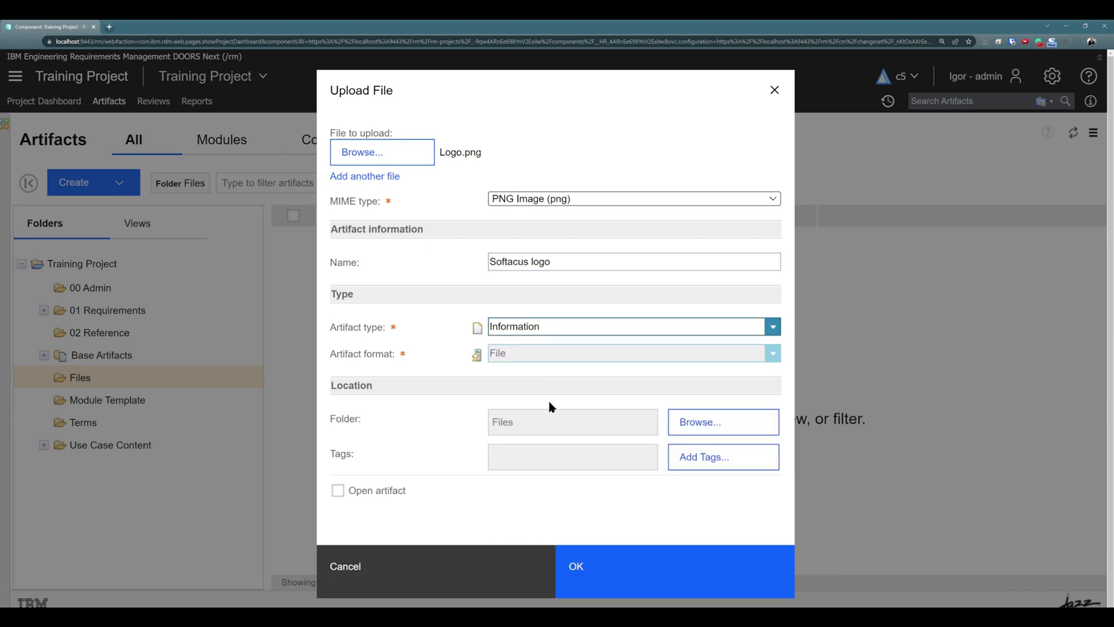
left_click(772, 327)
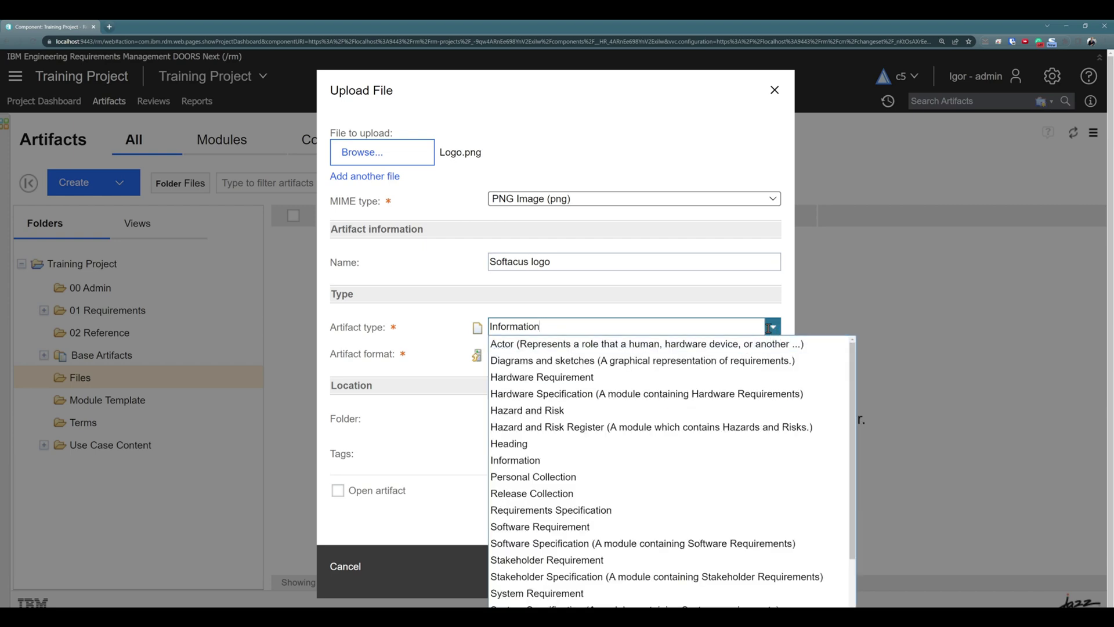
left_click(773, 328)
left_click_drag(553, 323, 447, 325)
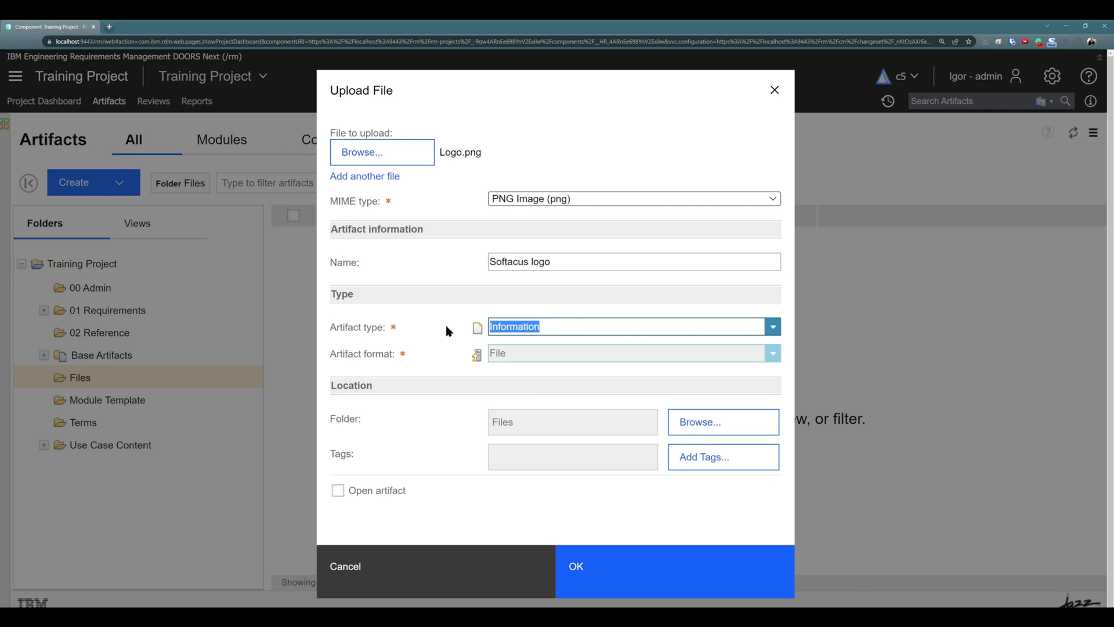
left_click(525, 302)
left_click_drag(417, 359, 337, 356)
left_click(538, 360)
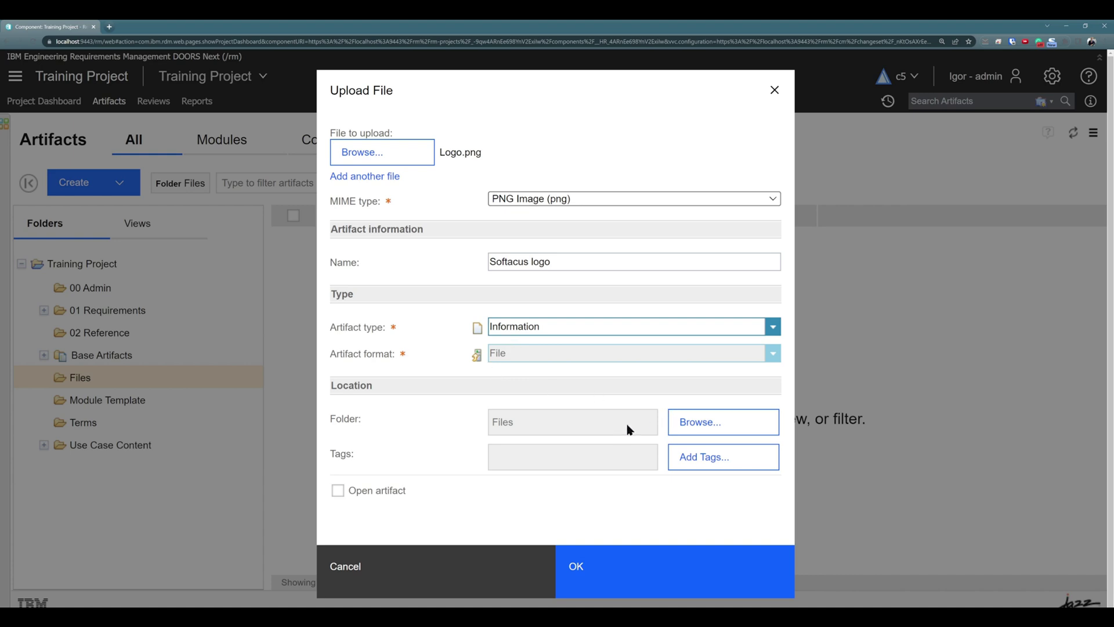
left_click(692, 423)
left_click(722, 227)
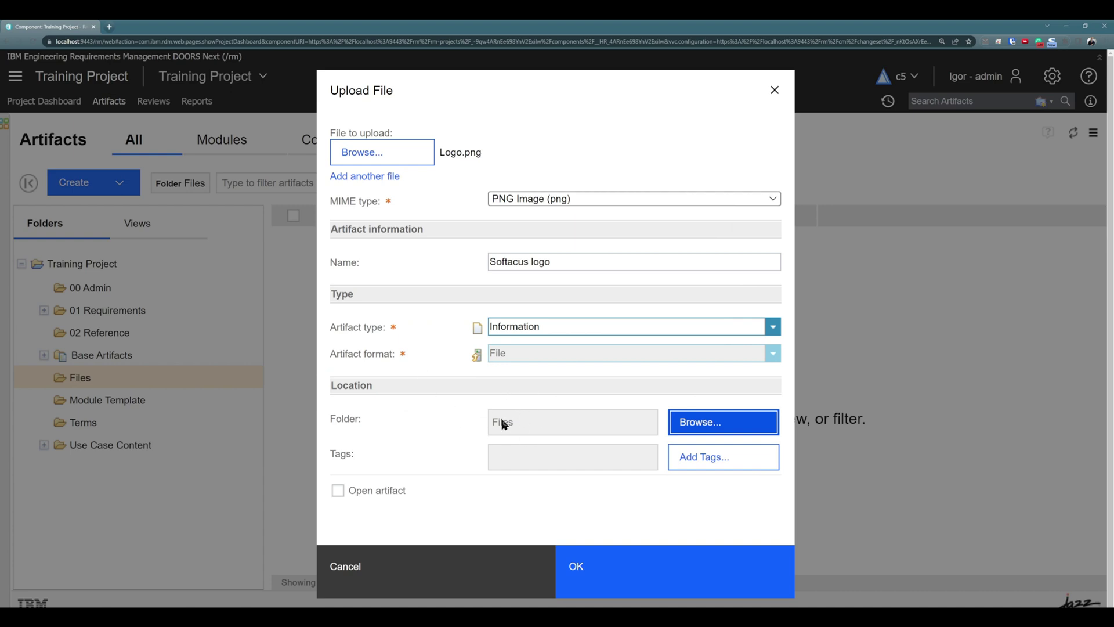
left_click(603, 588)
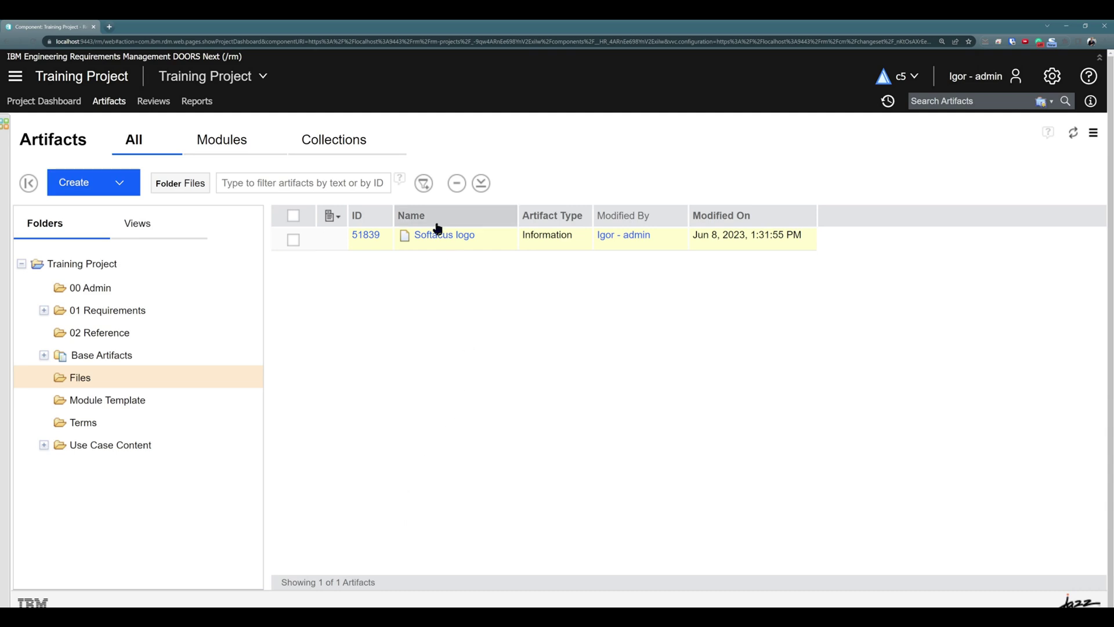
Step: Preview the Softacus logo artifact at a smaller page zoom, then return to Files
left_click(445, 236)
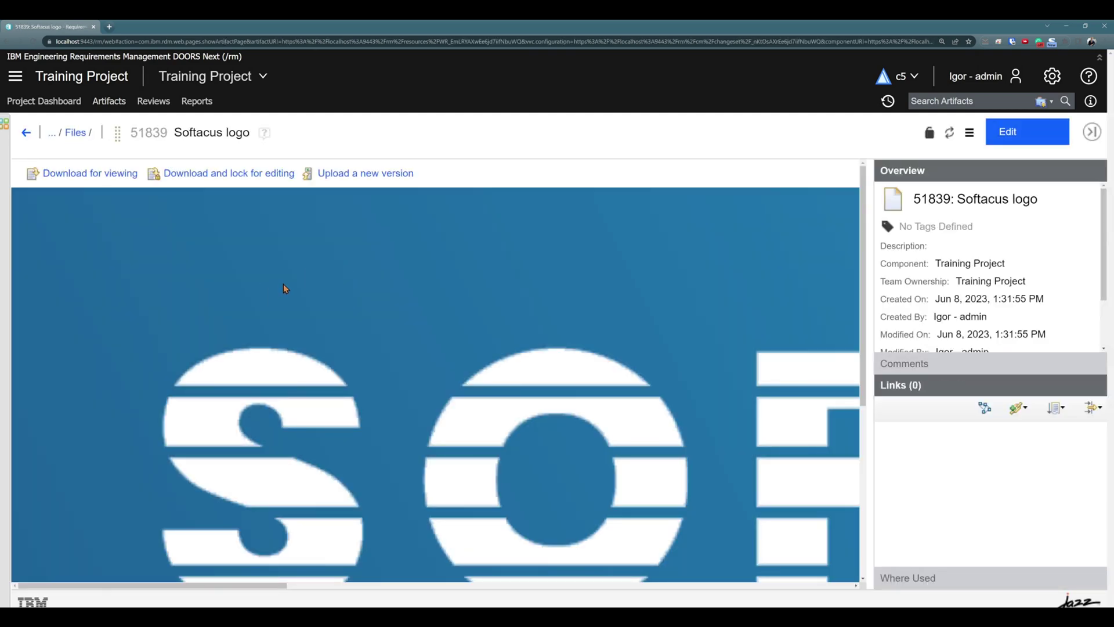
key("ctrl+0")
key("ctrl+minus")
key("ctrl+minus")
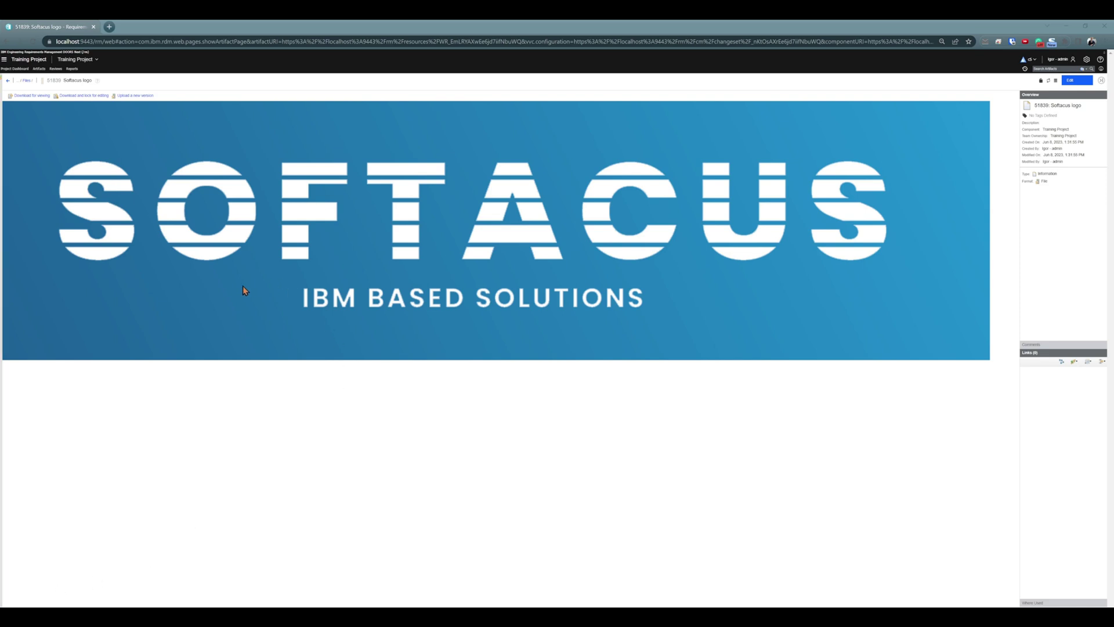
key("ctrl+plus")
key("ctrl+plus")
key("ctrl+plus")
key("ctrl+plus")
key("ctrl+plus")
key("ctrl+plus")
key("ctrl+plus")
key("ctrl+plus")
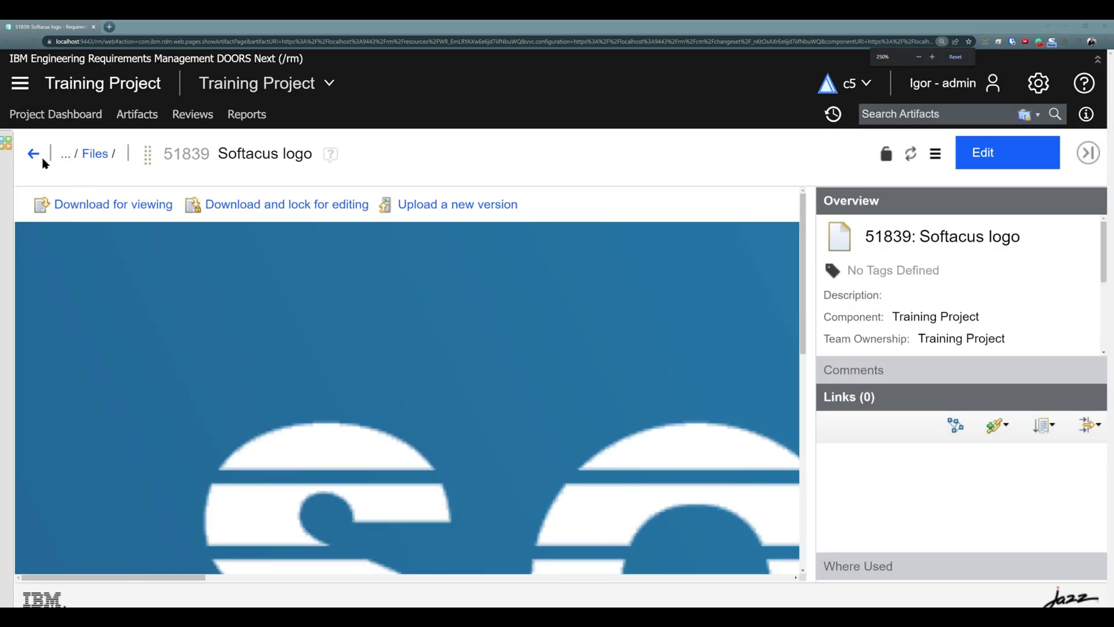
left_click(33, 152)
Step: List all 11 modules and open AMR Stakeholder Requirements Specification
left_click(270, 172)
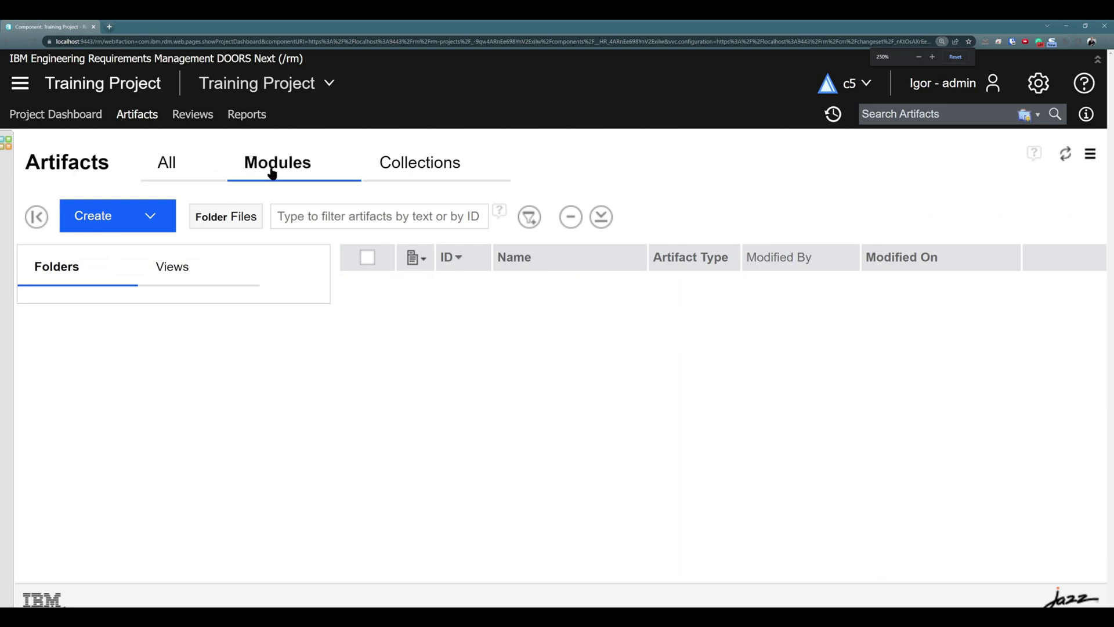
left_click(593, 438)
scroll(596, 432, "down", 3)
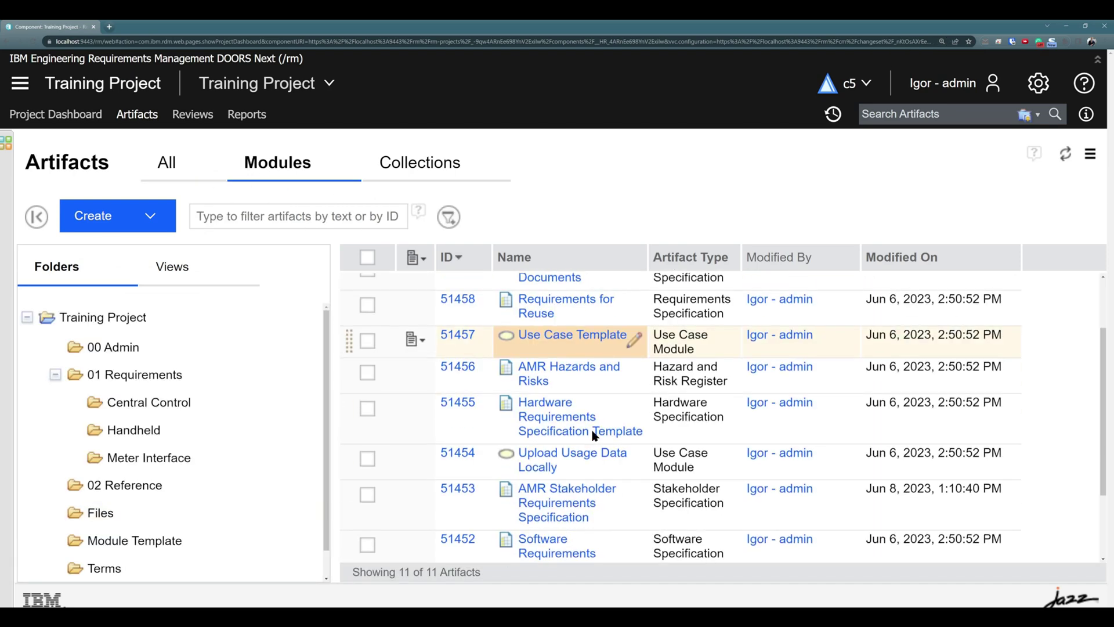
key("ctrl+minus")
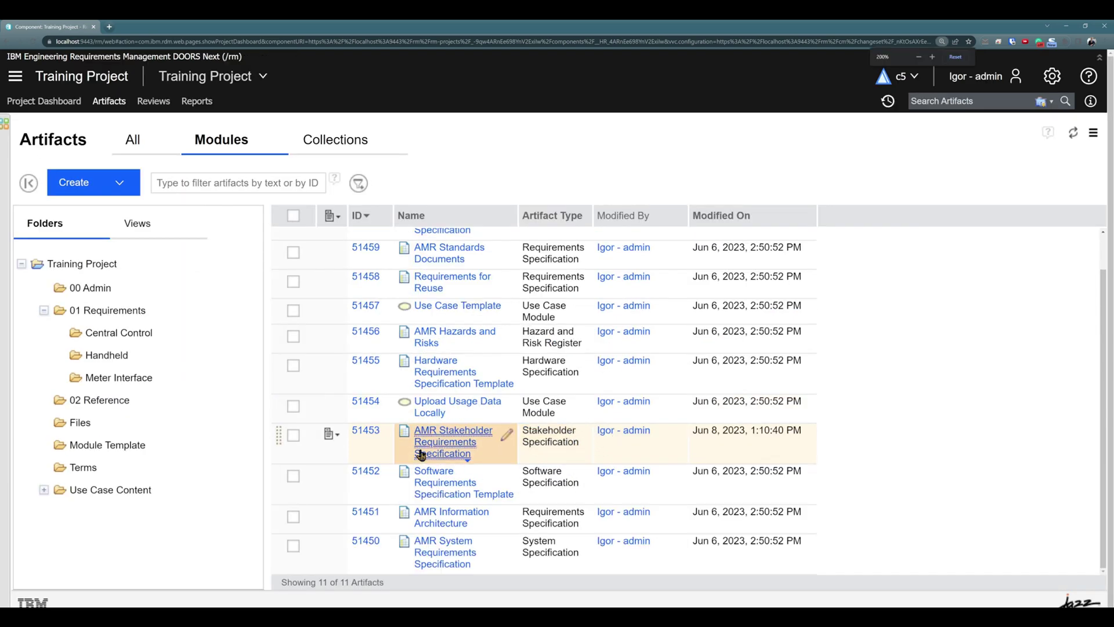
left_click(461, 446)
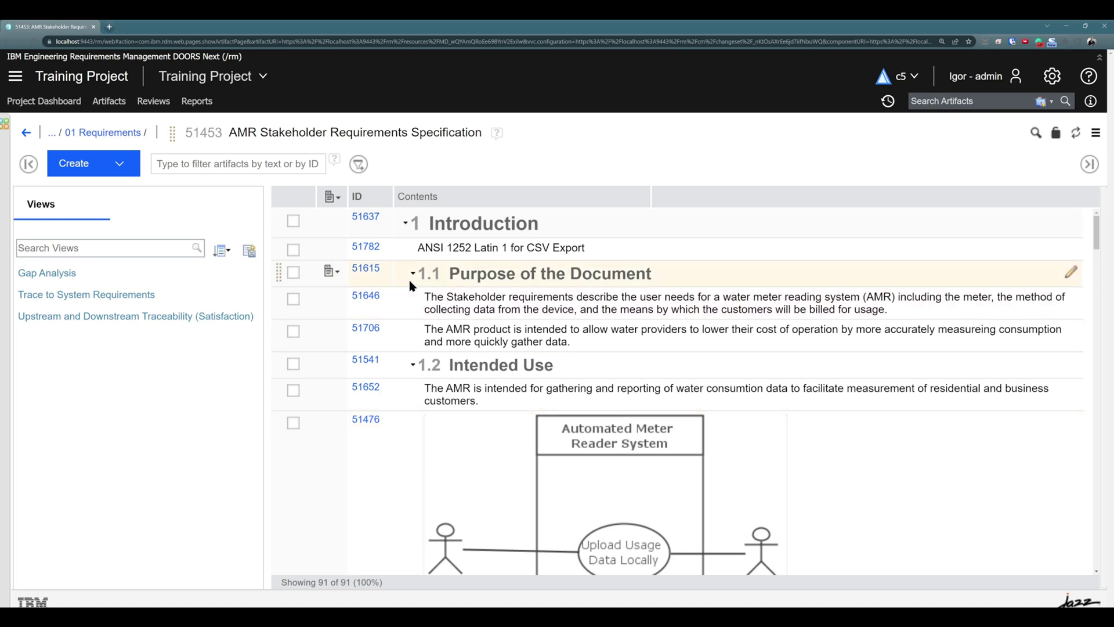
Step: Insert the existing Softacus logo artifact 51839 from the Files folder at the module's end
left_click(115, 172)
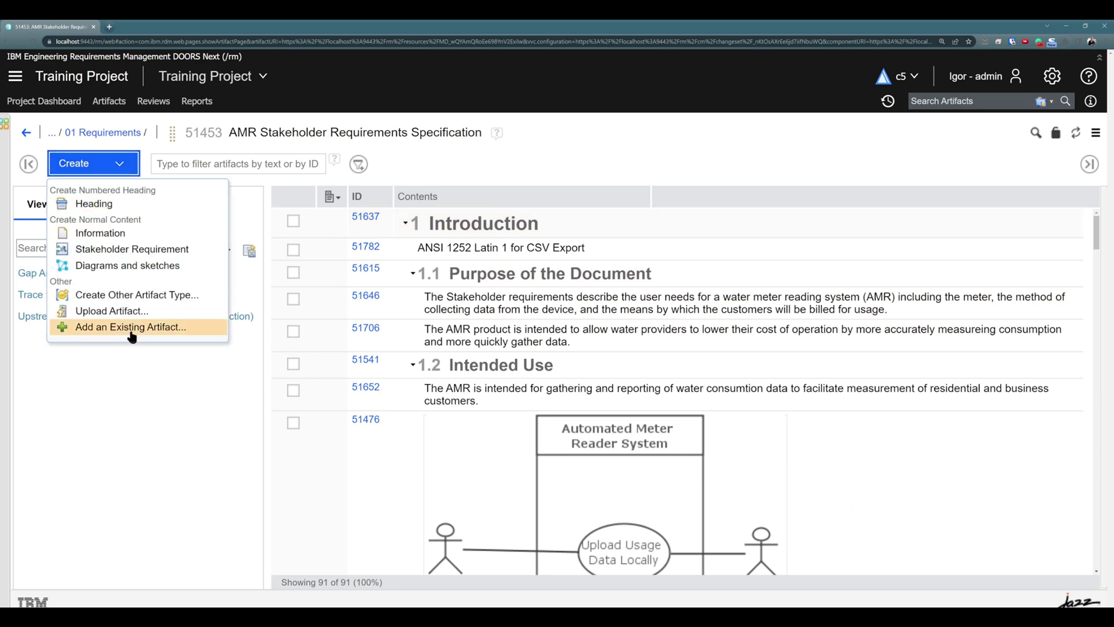
right_click(500, 234)
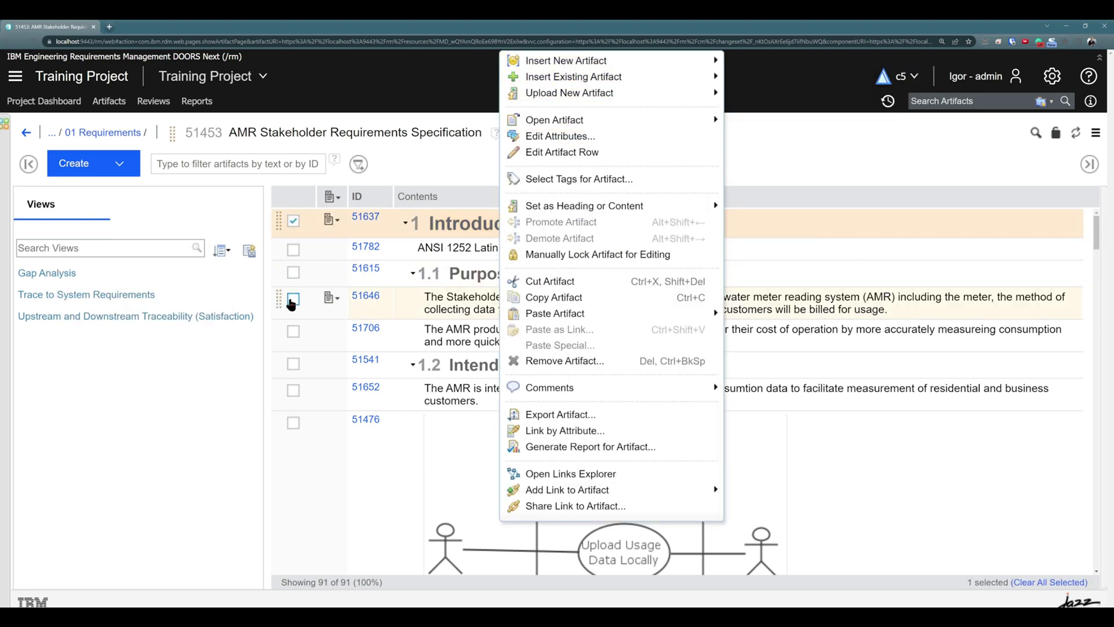
left_click(157, 441)
left_click(123, 164)
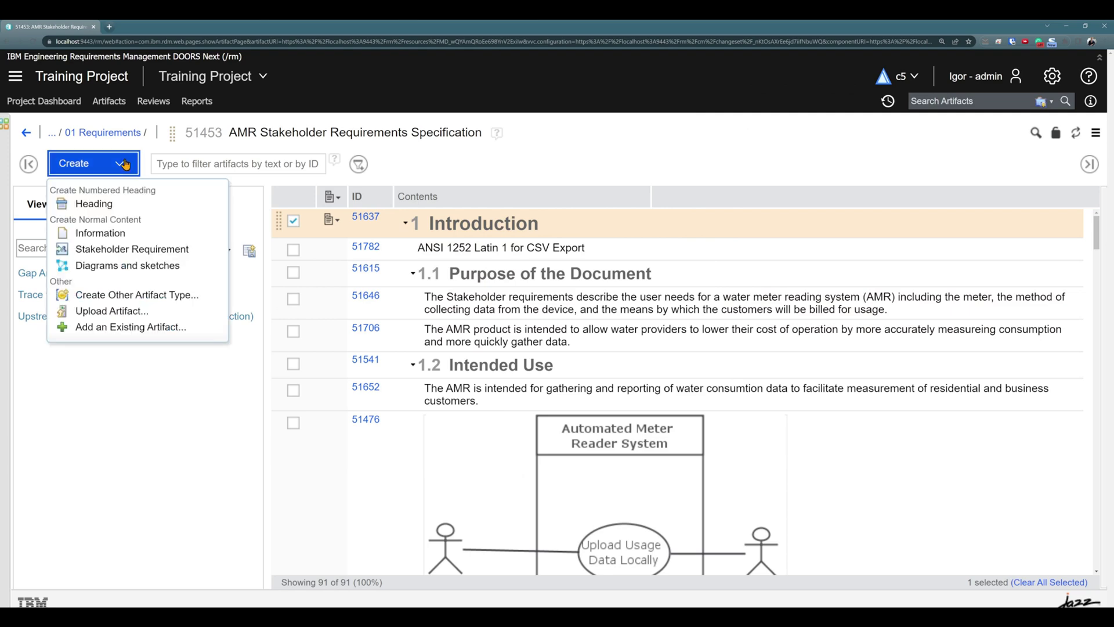
left_click(164, 330)
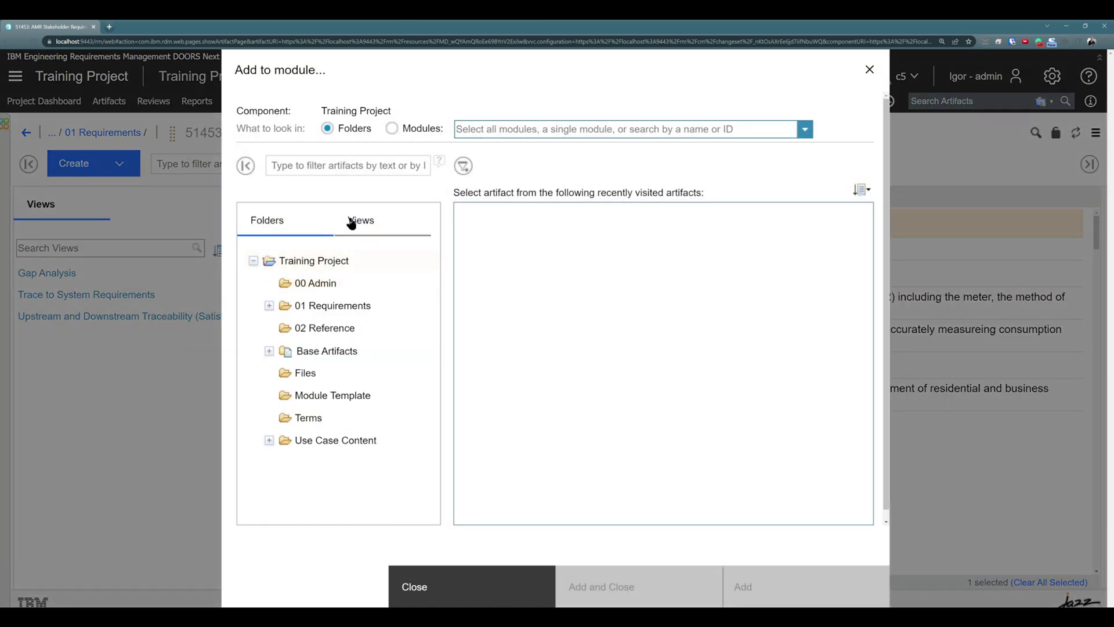
left_click(308, 374)
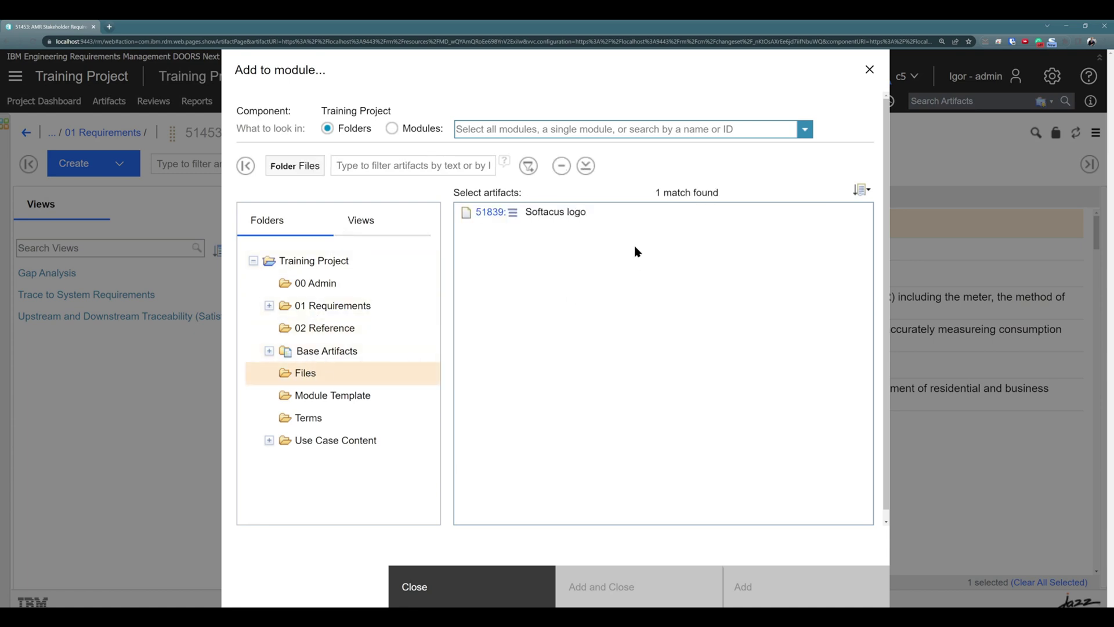
left_click(566, 215)
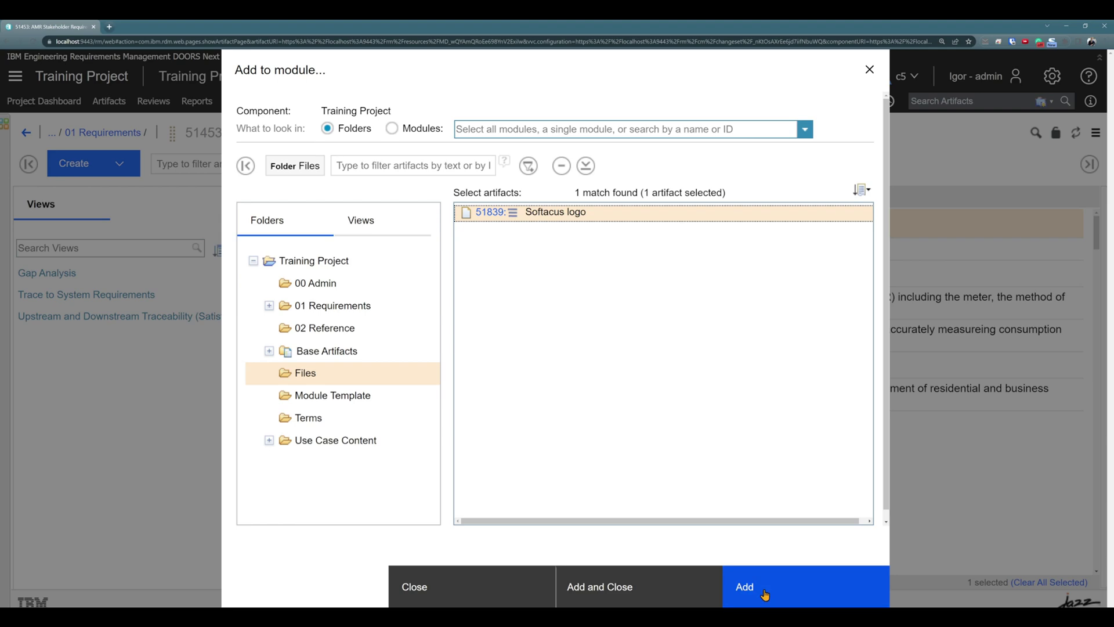
left_click(655, 587)
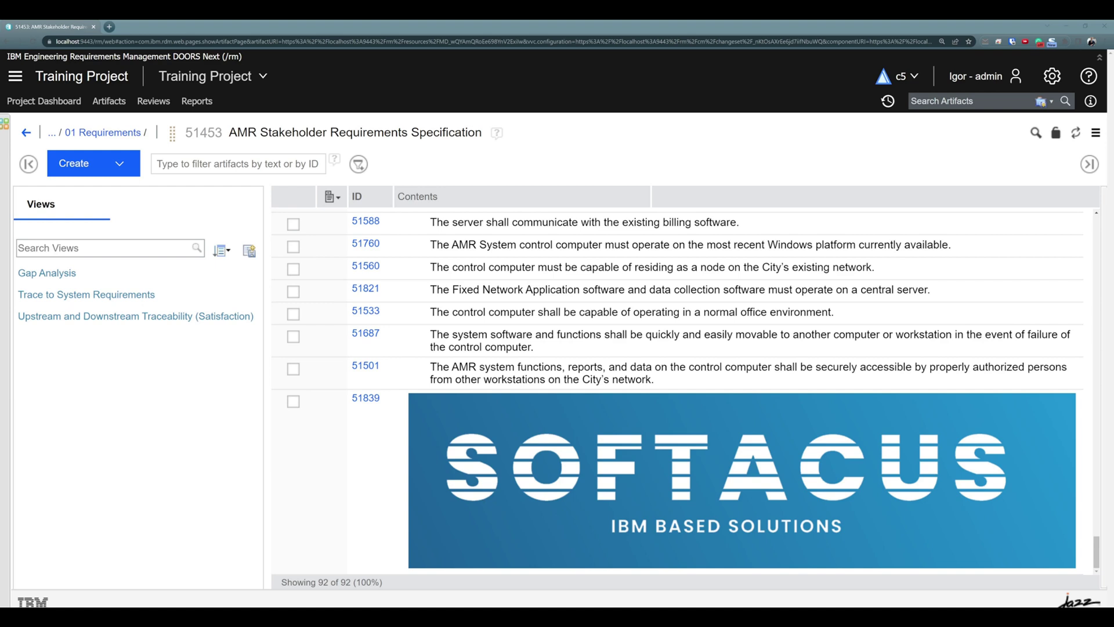
Step: Drag Second Logo.png from File Explorer below requirement 51760, uploading it as artifact 51840
key("alt+Tab")
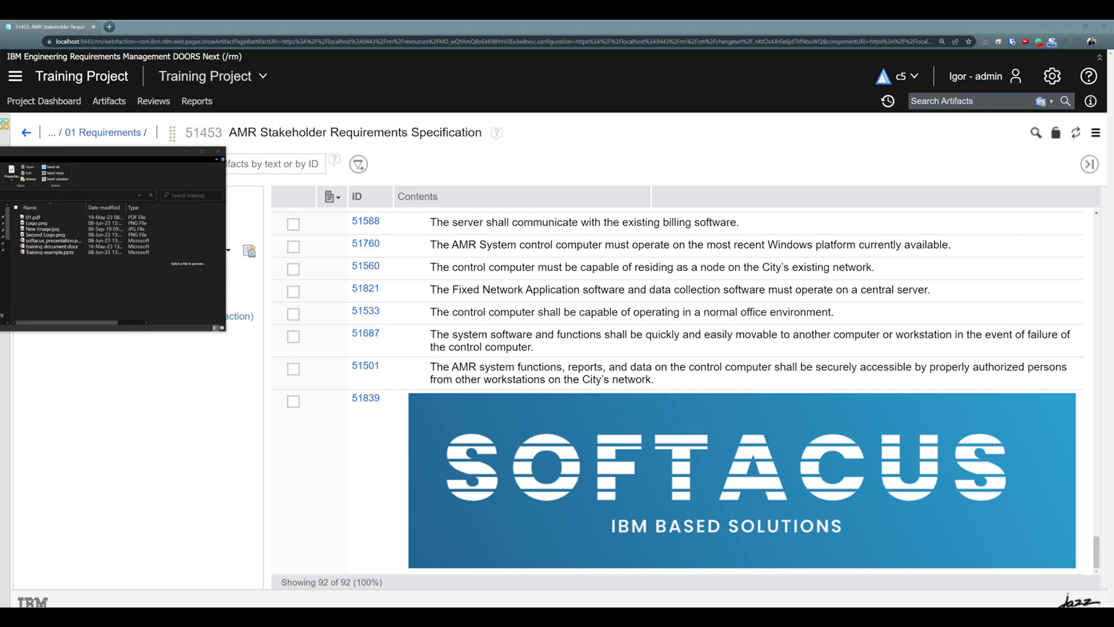
left_click(37, 235)
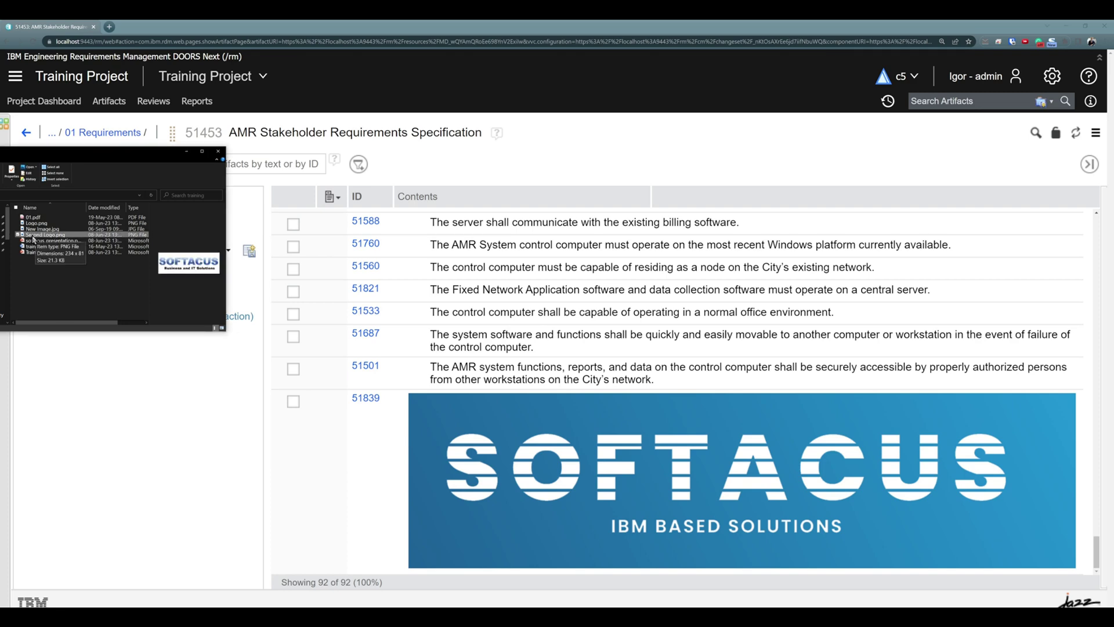
left_click_drag(37, 238, 482, 255)
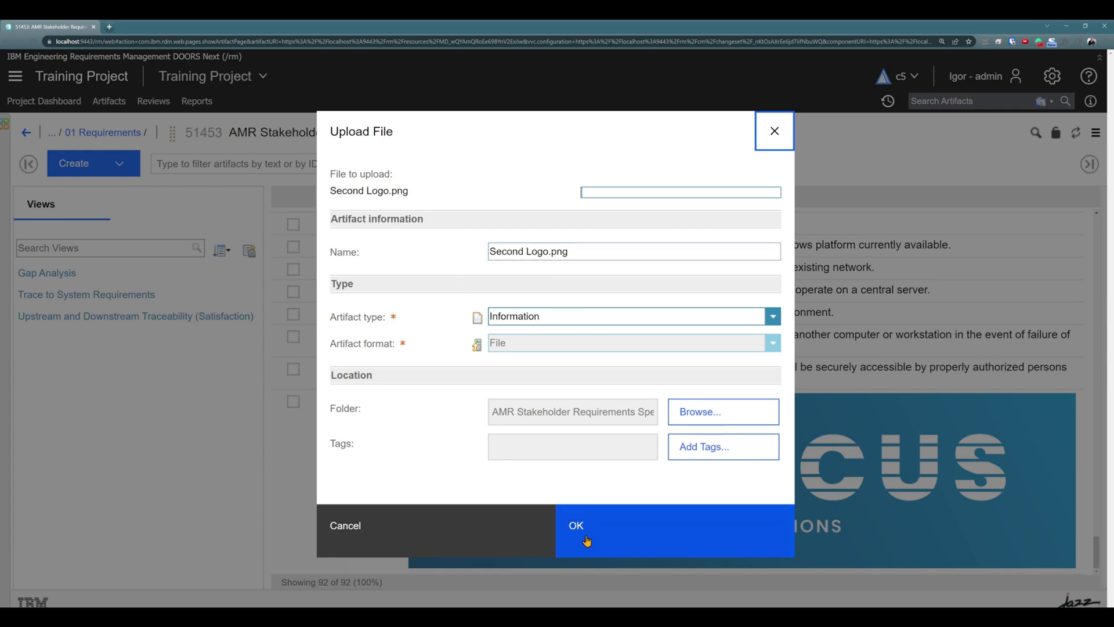
left_click(587, 540)
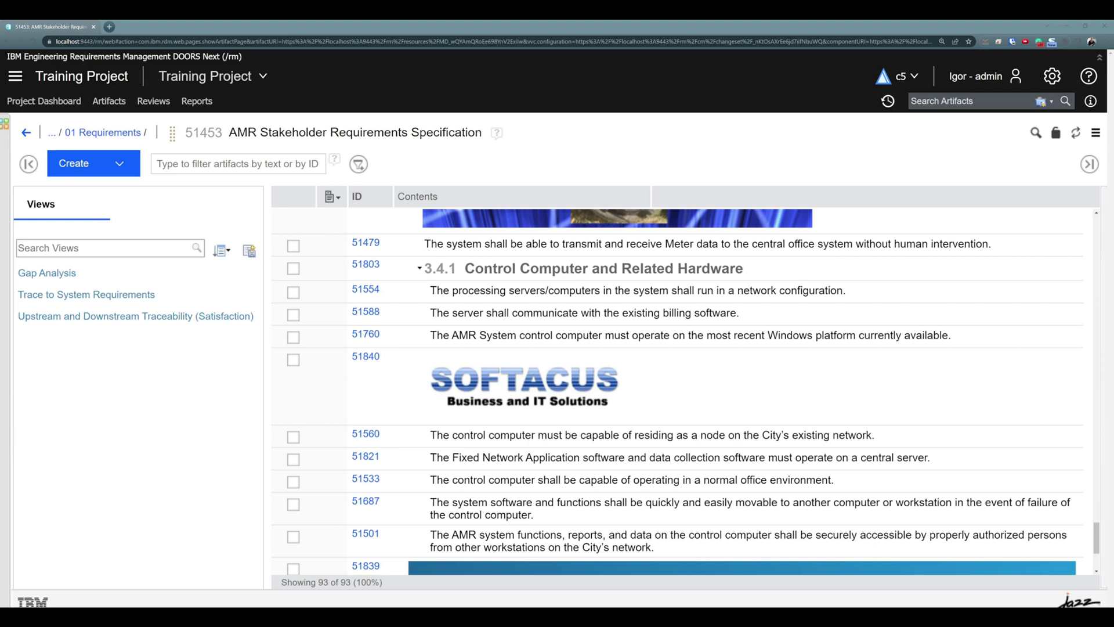
scroll(677, 392, "down", 1)
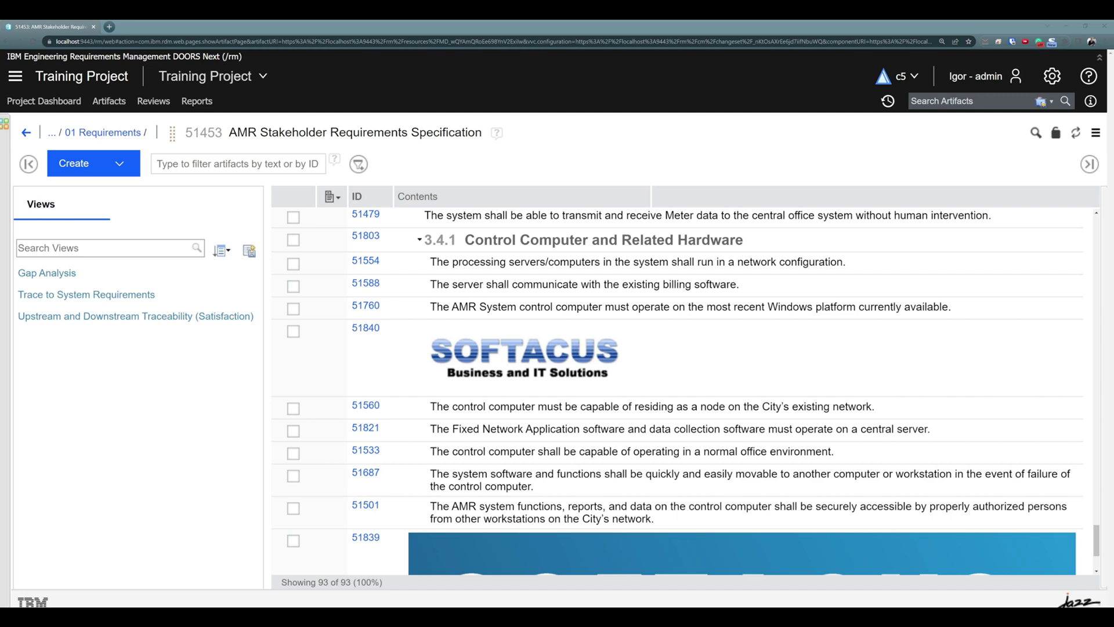
left_click(546, 249)
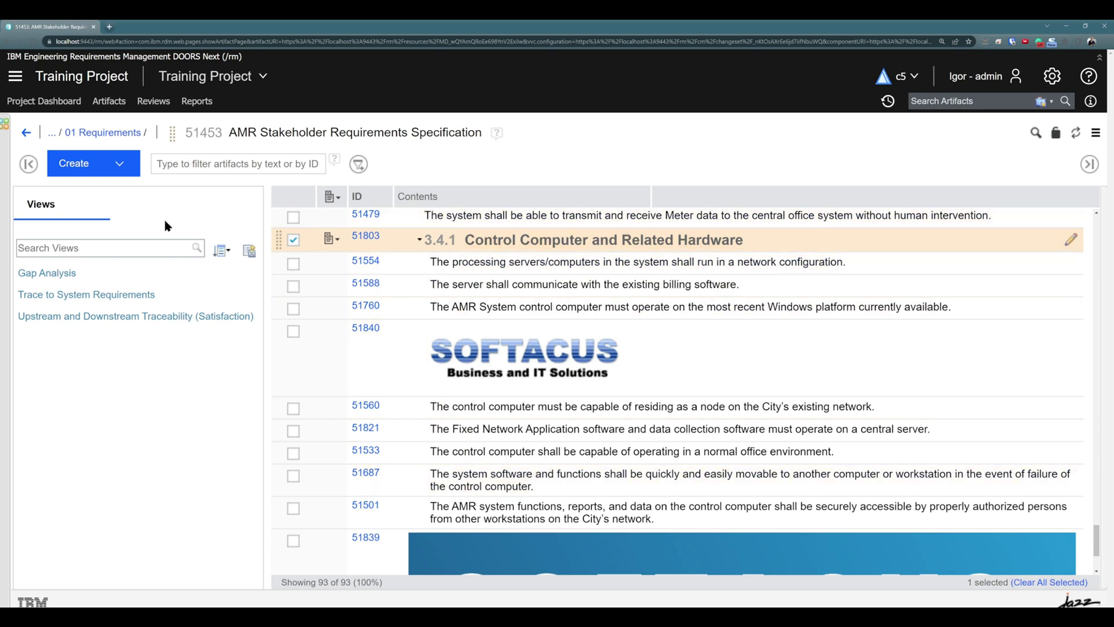
left_click(127, 169)
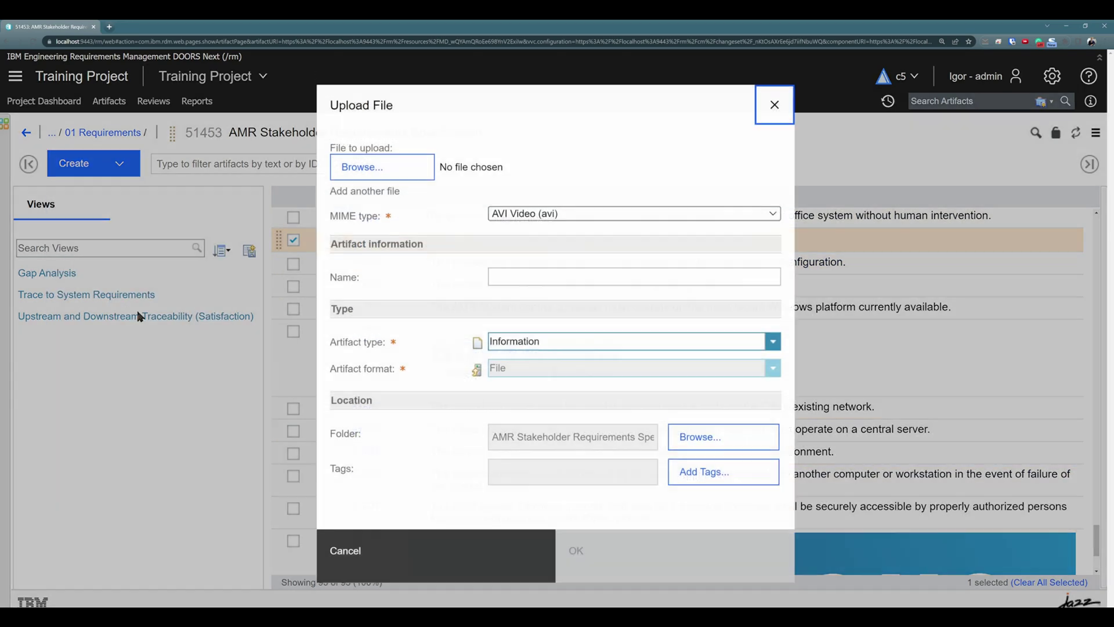
left_click(149, 311)
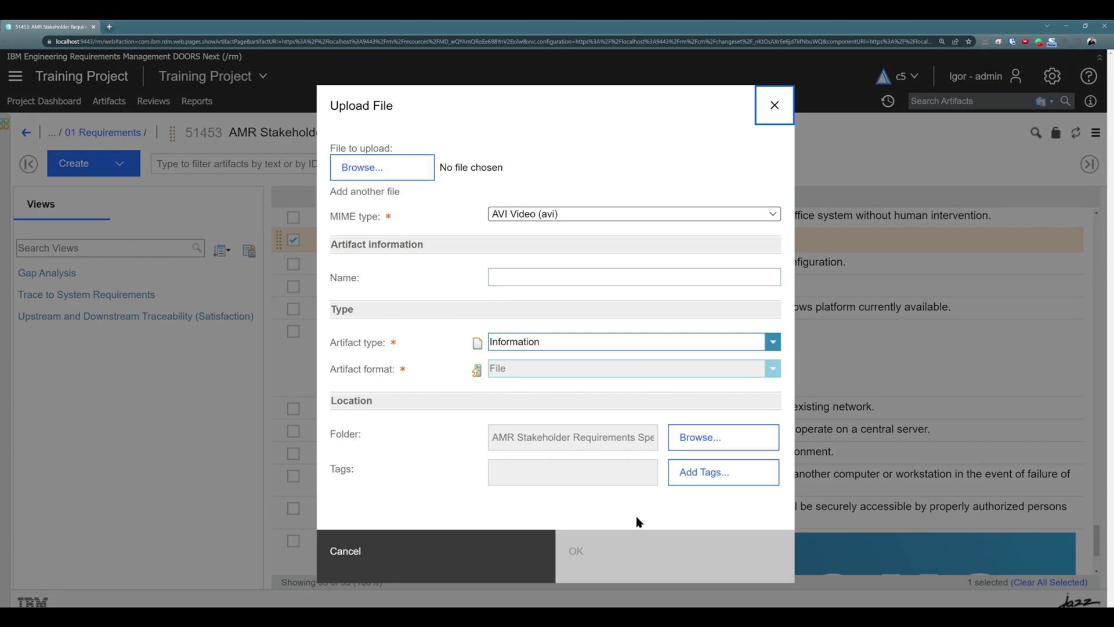
left_click(774, 110)
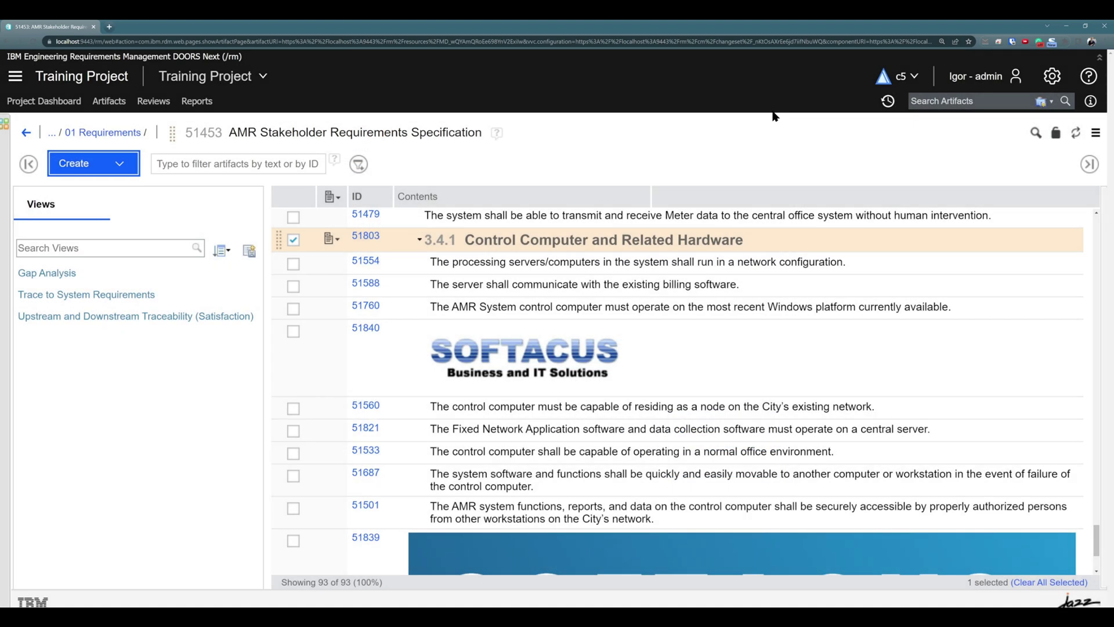
Step: Upload Logo.png as a child of heading 3.4.1, creating artifact 51843
right_click(514, 243)
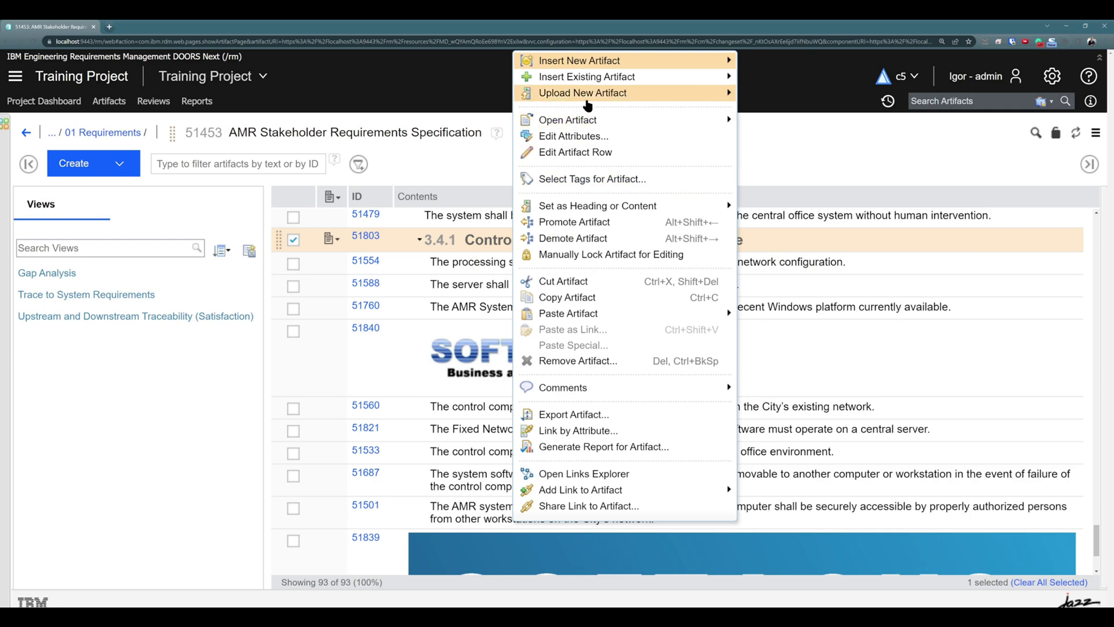
mouse_move(586, 101)
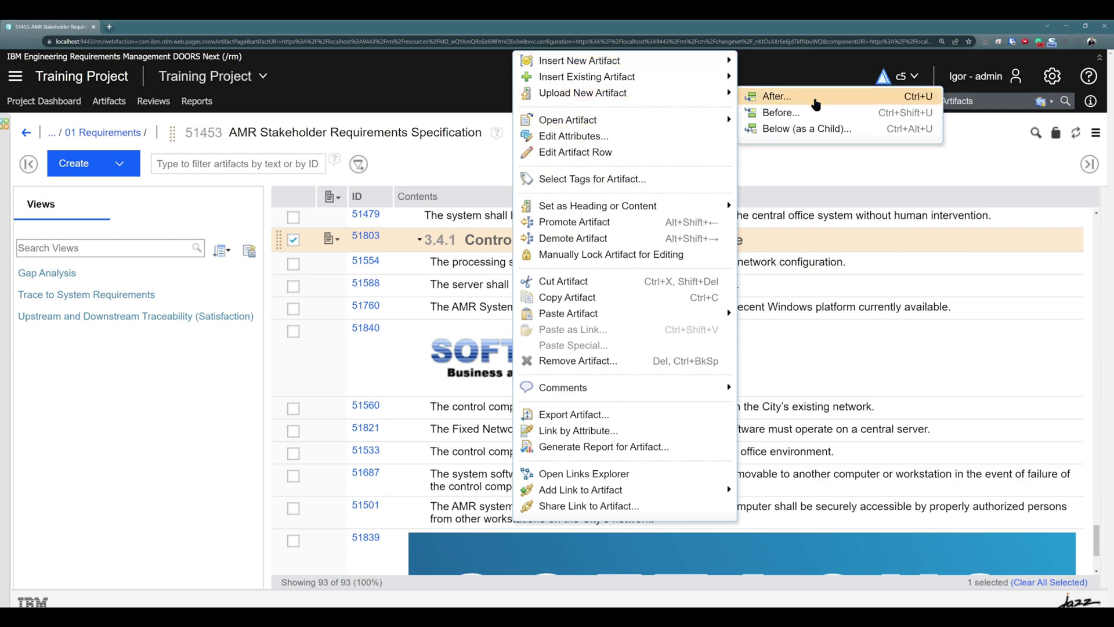
left_click(813, 130)
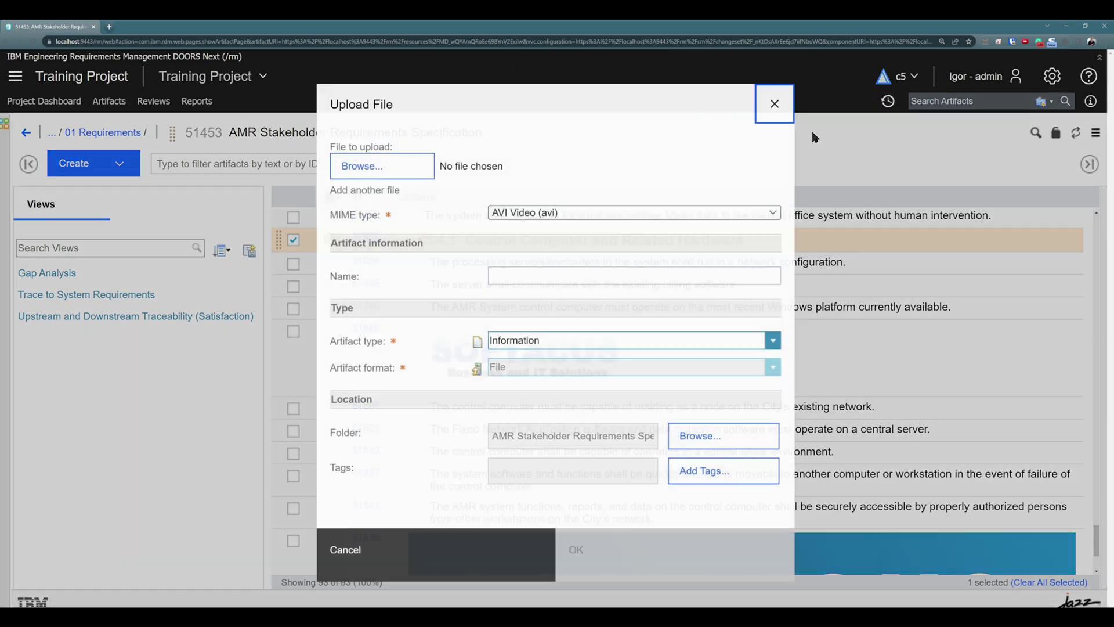
left_click(393, 172)
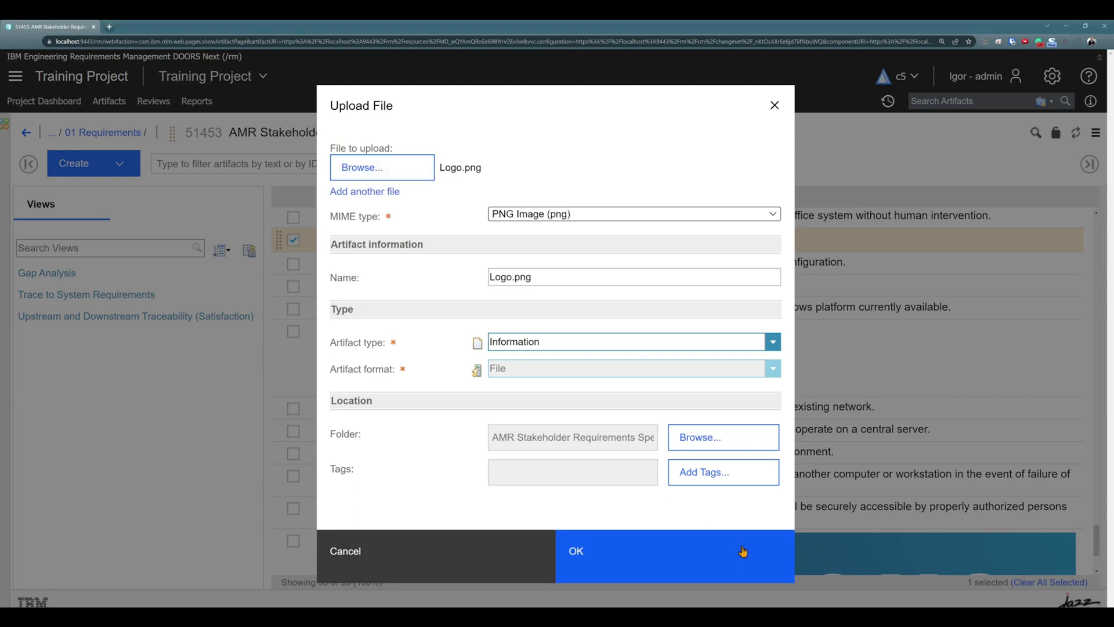
left_click(646, 542)
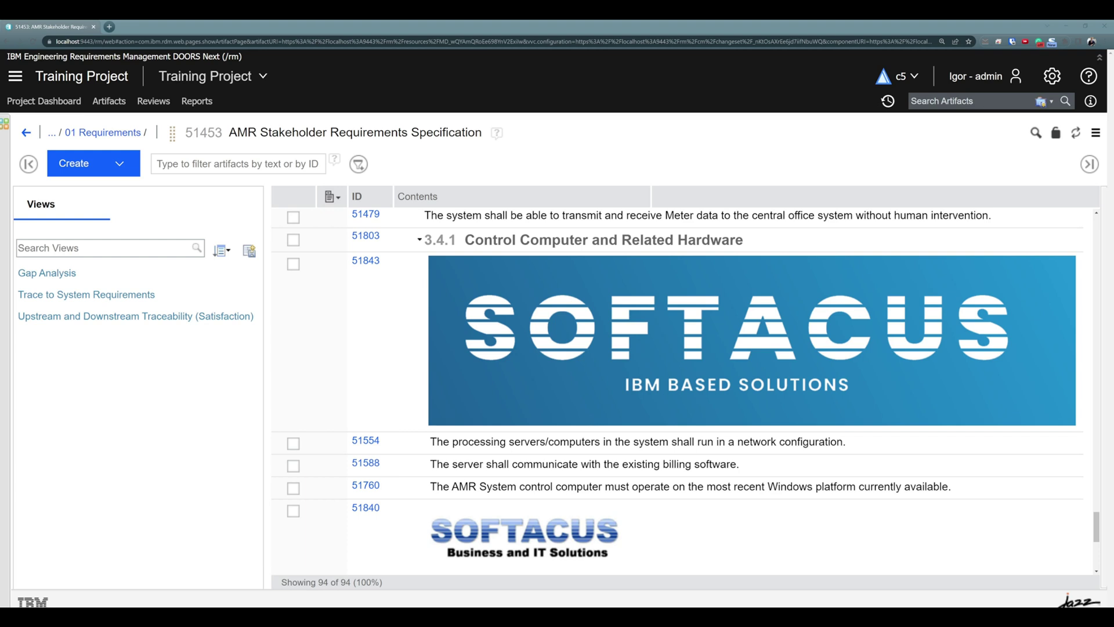
key("alt+Tab")
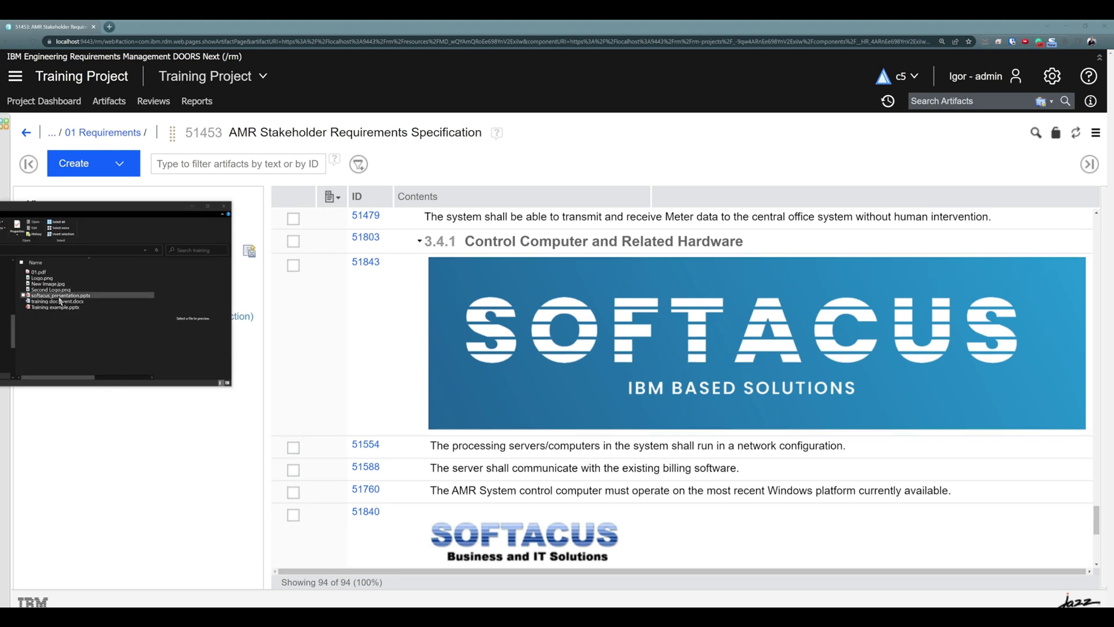
Step: Embed softacus_presentation.pptx in the module as an Information artifact
left_click_drag(58, 295, 497, 487)
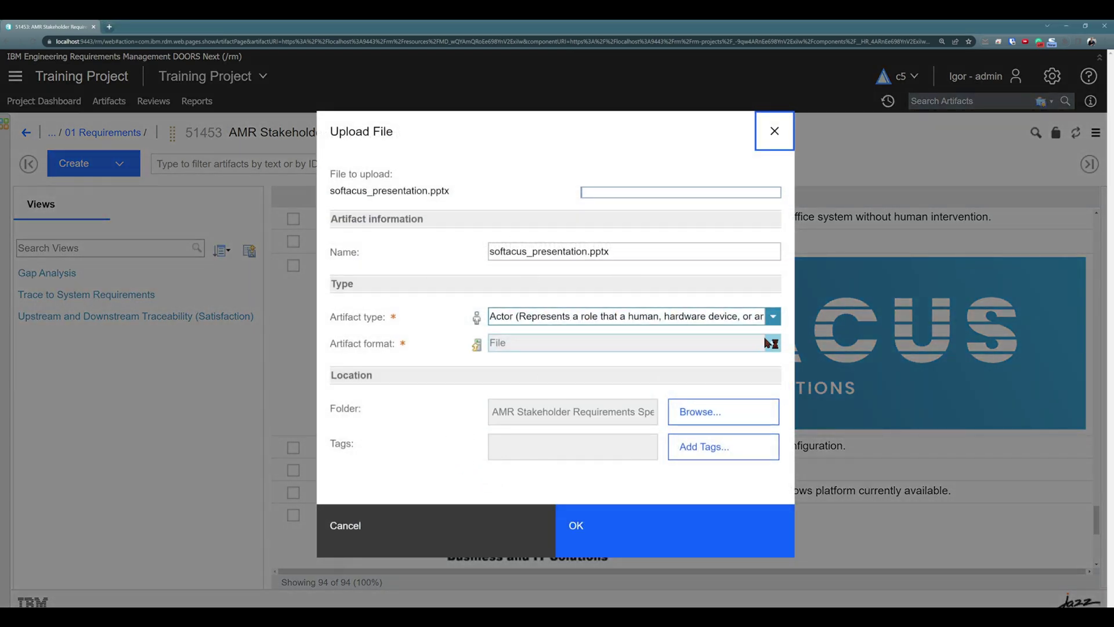
left_click(772, 318)
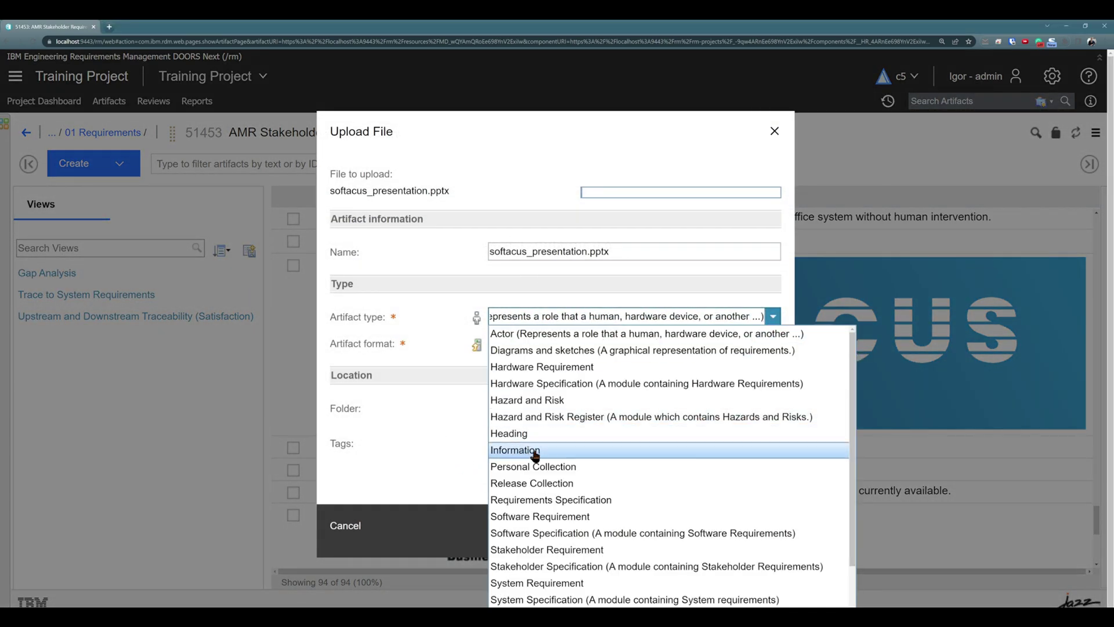
left_click(534, 453)
left_click(628, 533)
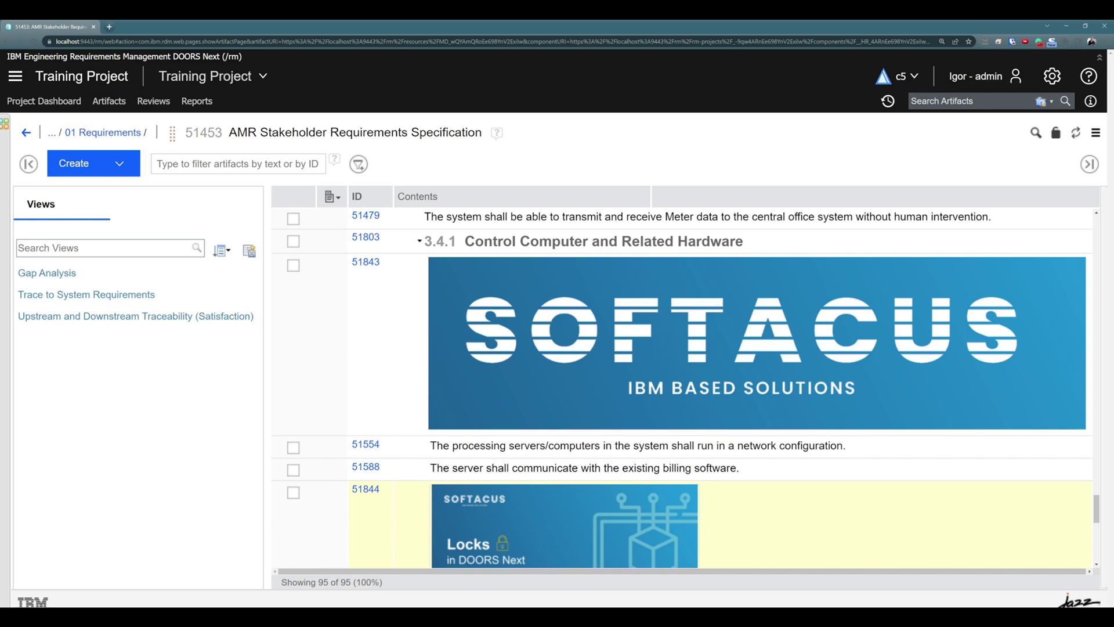
Step: Embed 01.pdf in the module after requirement 51554
key("alt+Tab")
left_click(38, 272)
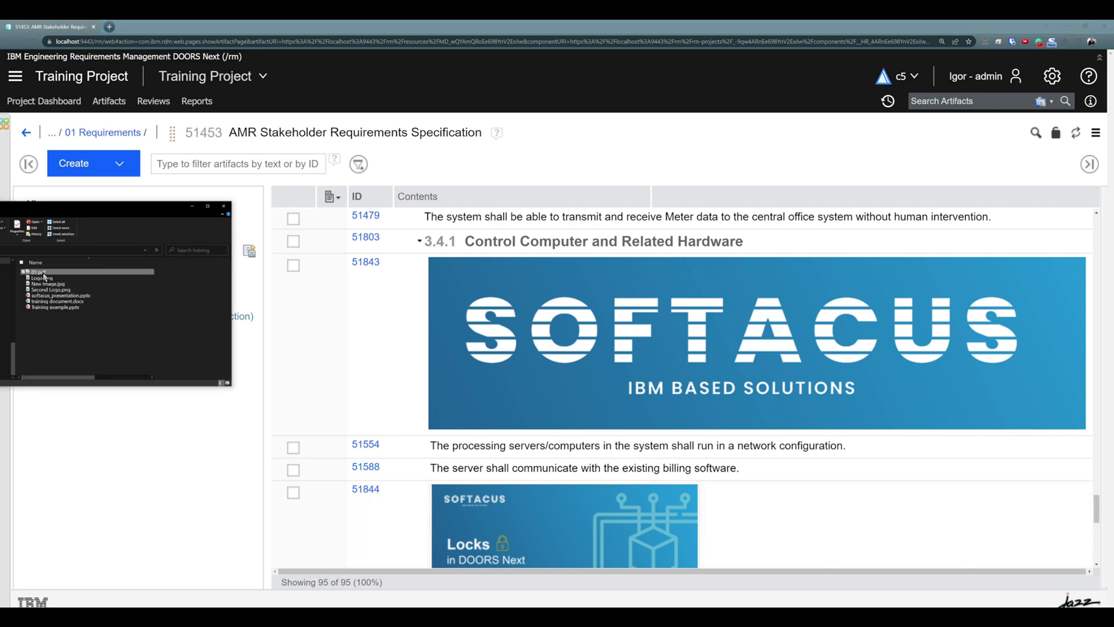
left_click_drag(41, 277, 467, 449)
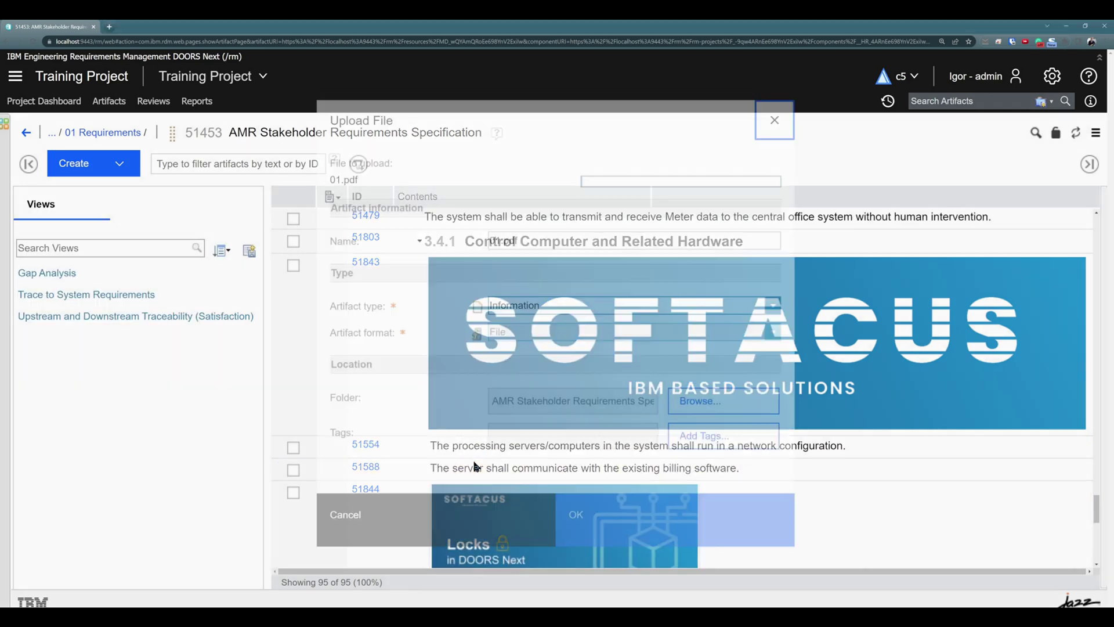
left_click(652, 522)
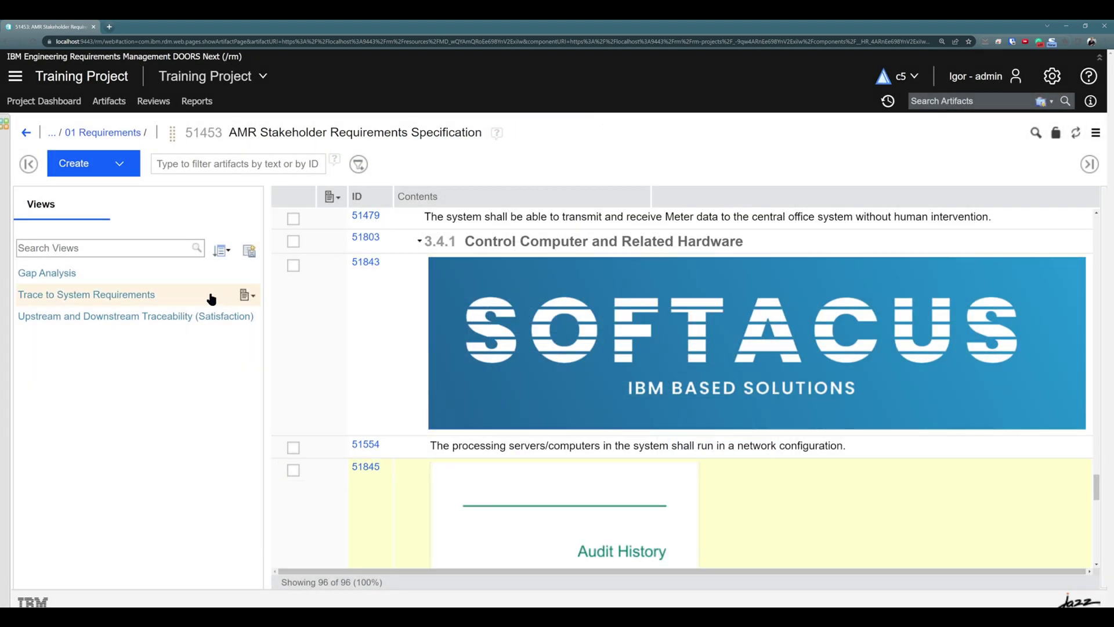
Step: Embed training document.docx in the module above requirement 51554
key("alt+Tab")
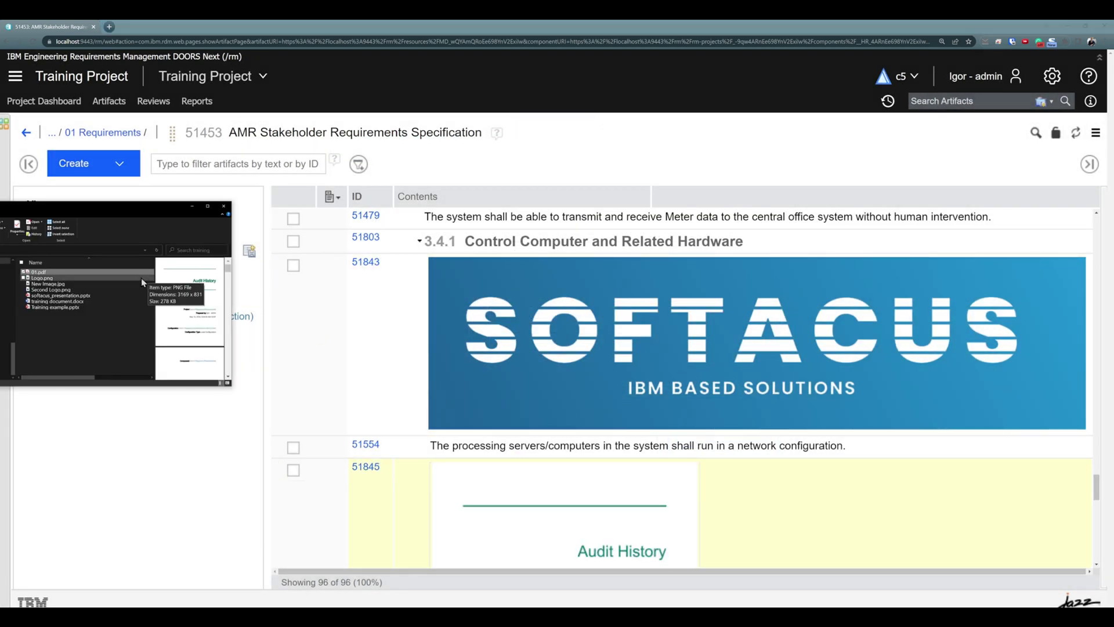
left_click_drag(58, 301, 472, 452)
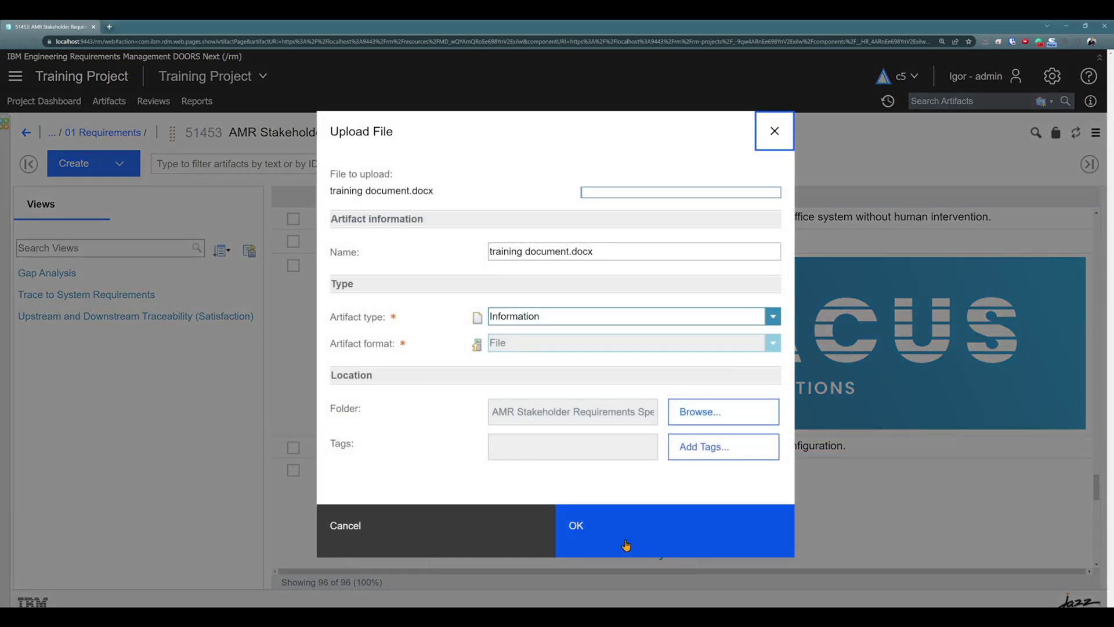
left_click(627, 545)
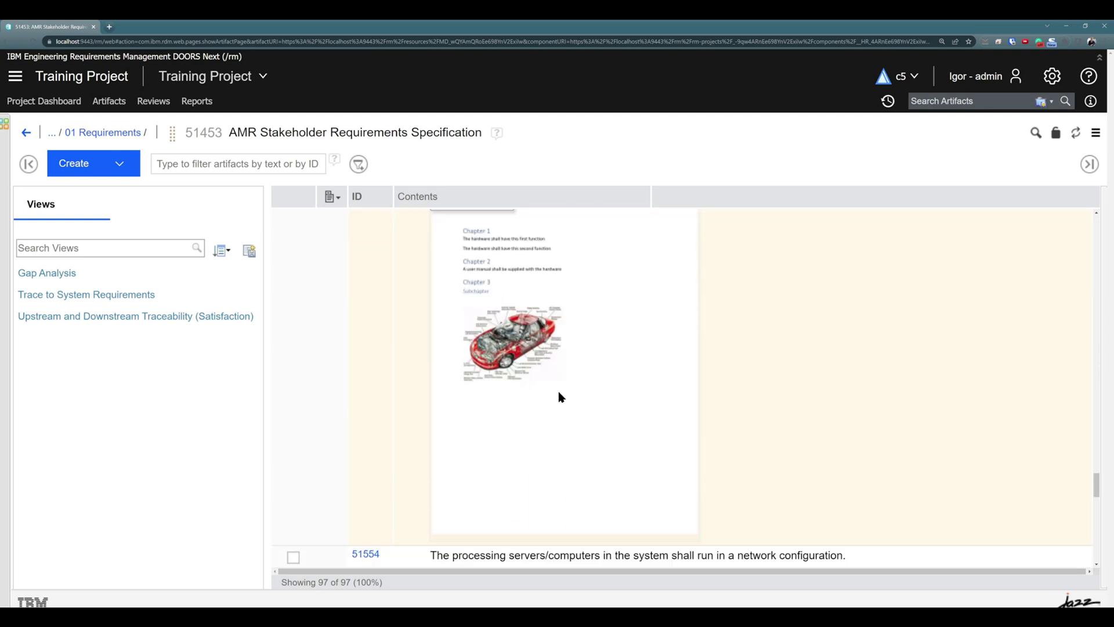
Step: Review presentation artifact 51844's slides on its own page, then return to the AMR module
scroll(560, 378, "down", 10)
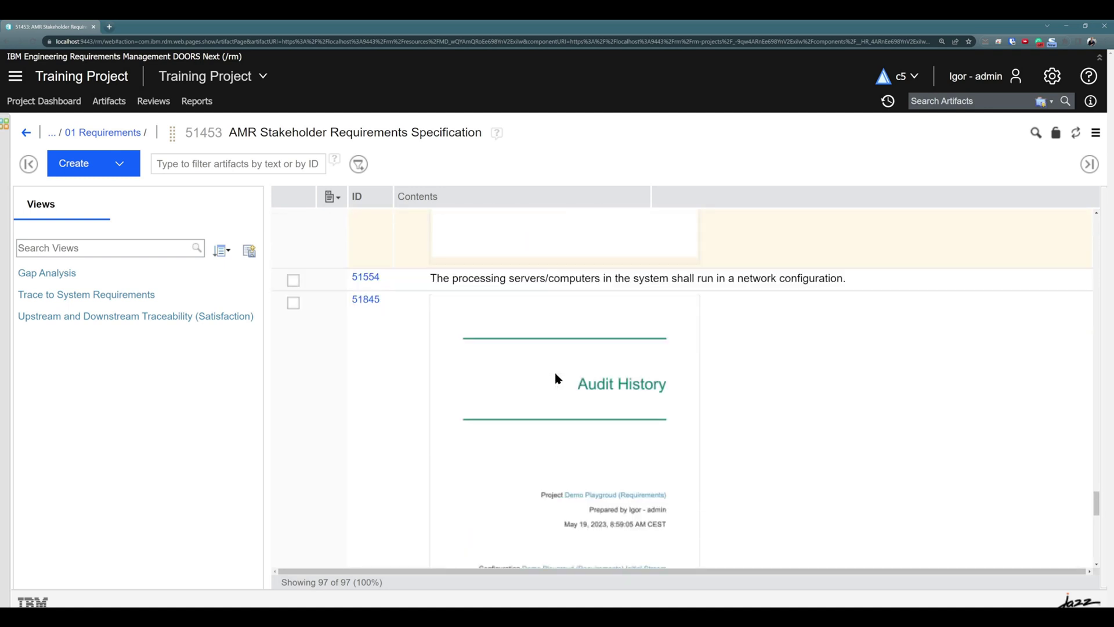
scroll(555, 378, "down", 4)
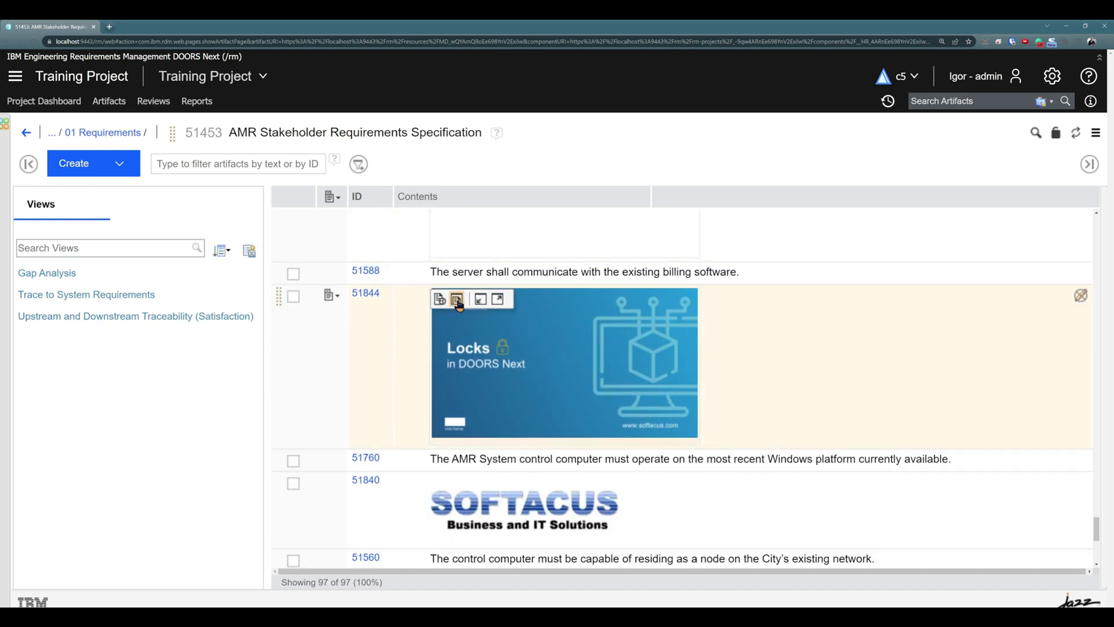
left_click(457, 300)
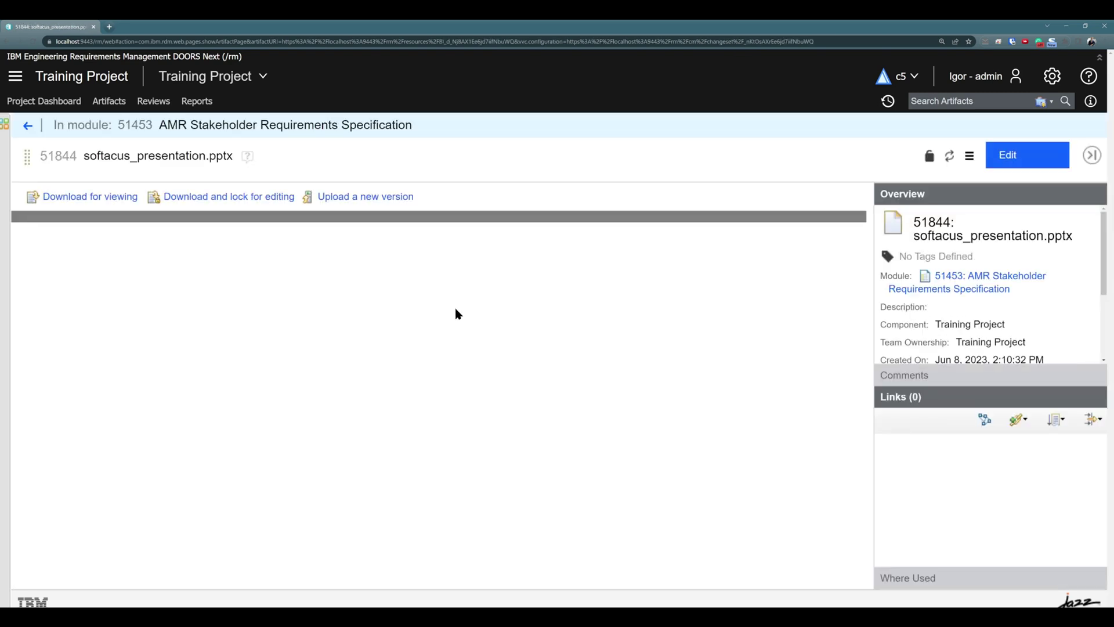
scroll(330, 276, "down", 2)
scroll(333, 275, "down", 5)
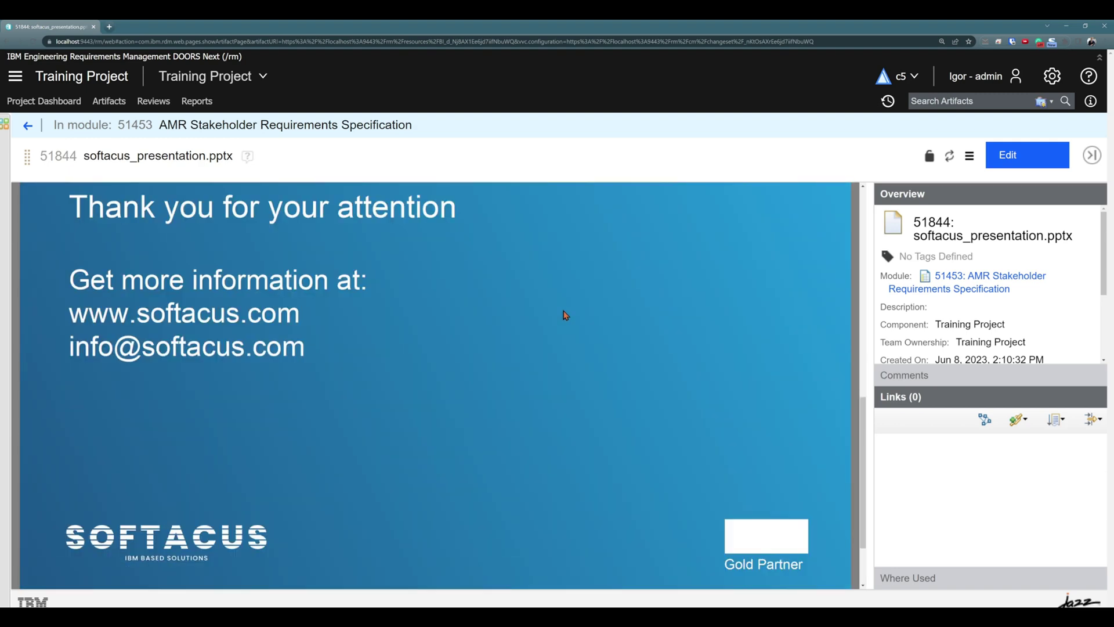
scroll(563, 313, "down", 5)
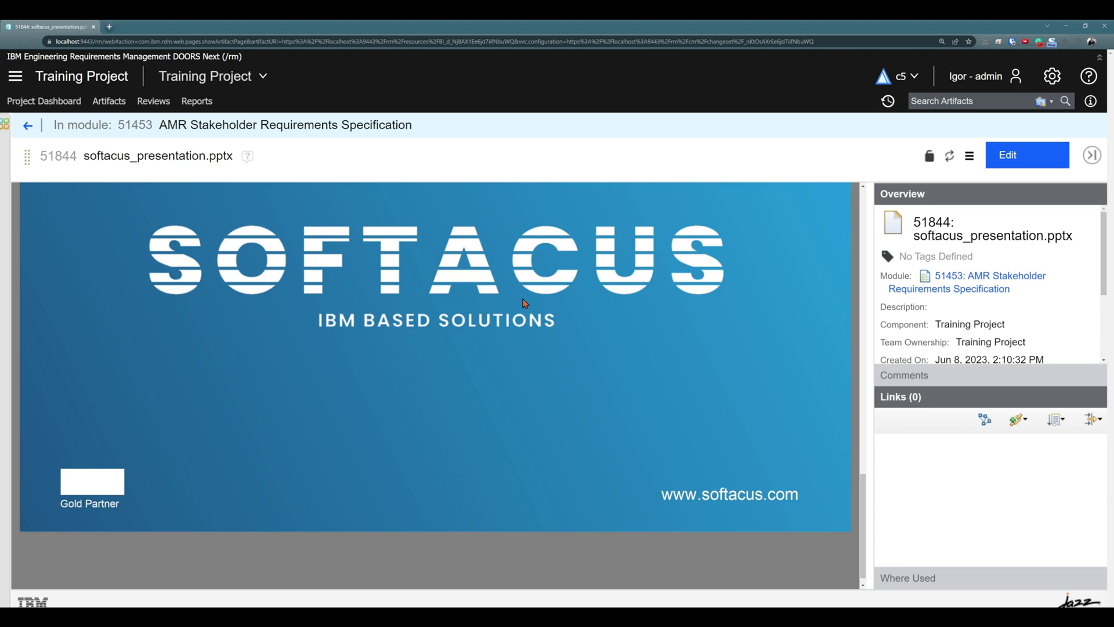
scroll(361, 279, "up", 1)
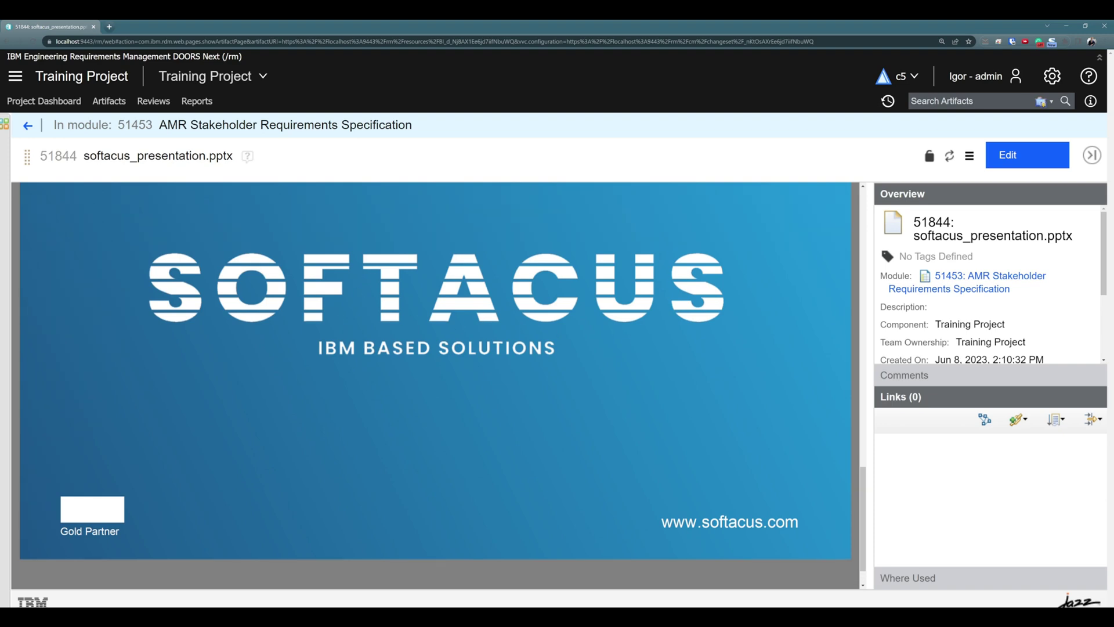
scroll(280, 400, "up", 7)
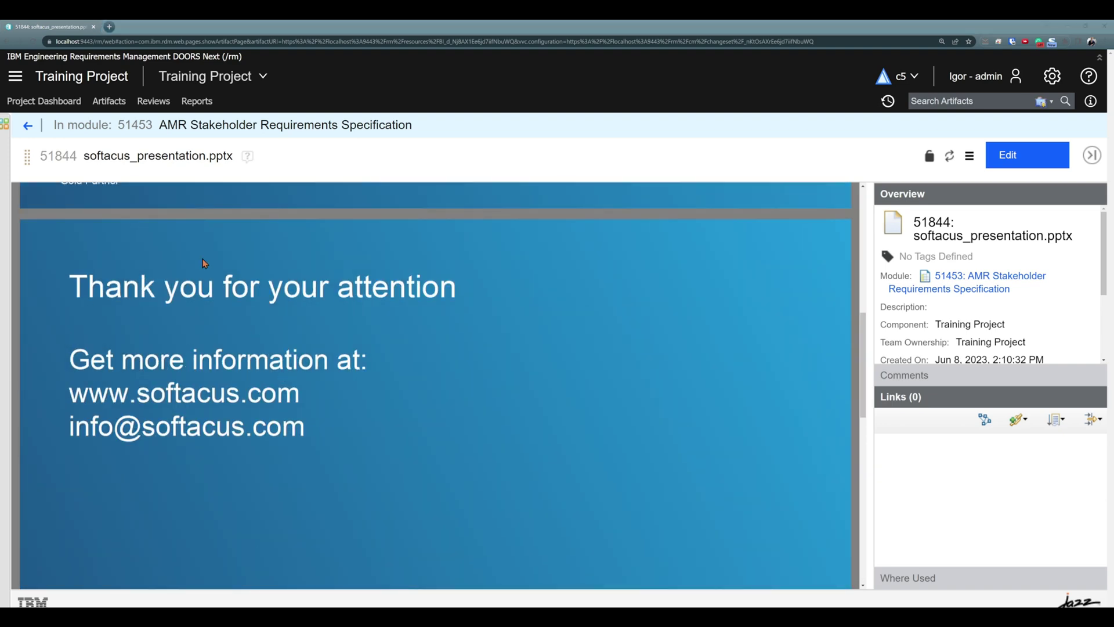
left_click(27, 126)
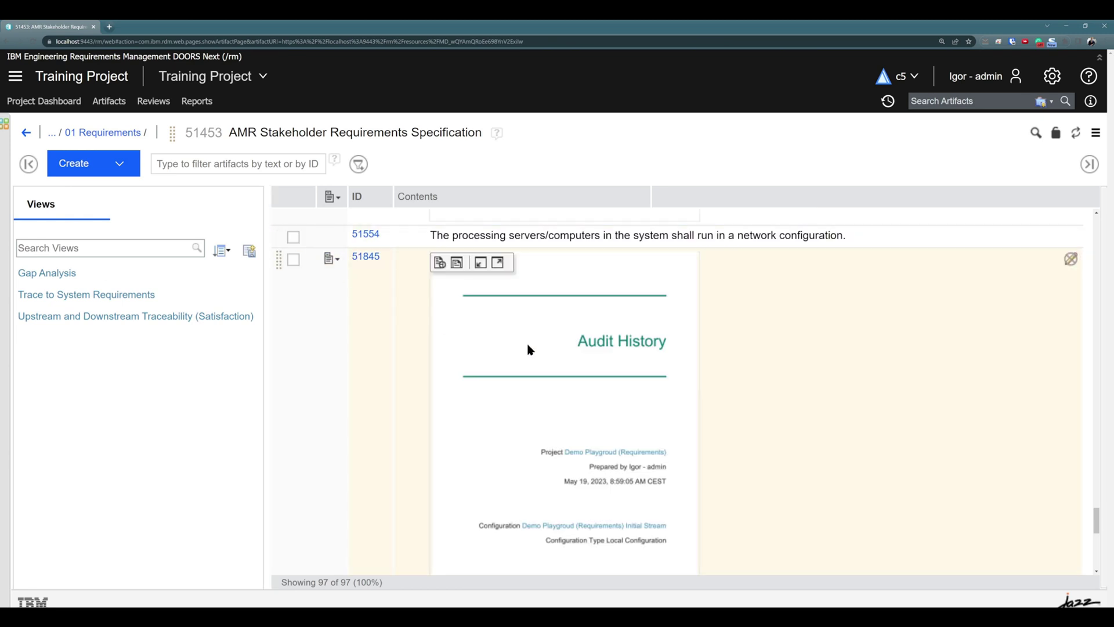
Step: Open 01.pdf artifact 51845 separately and page through its Audit History report
left_click(457, 264)
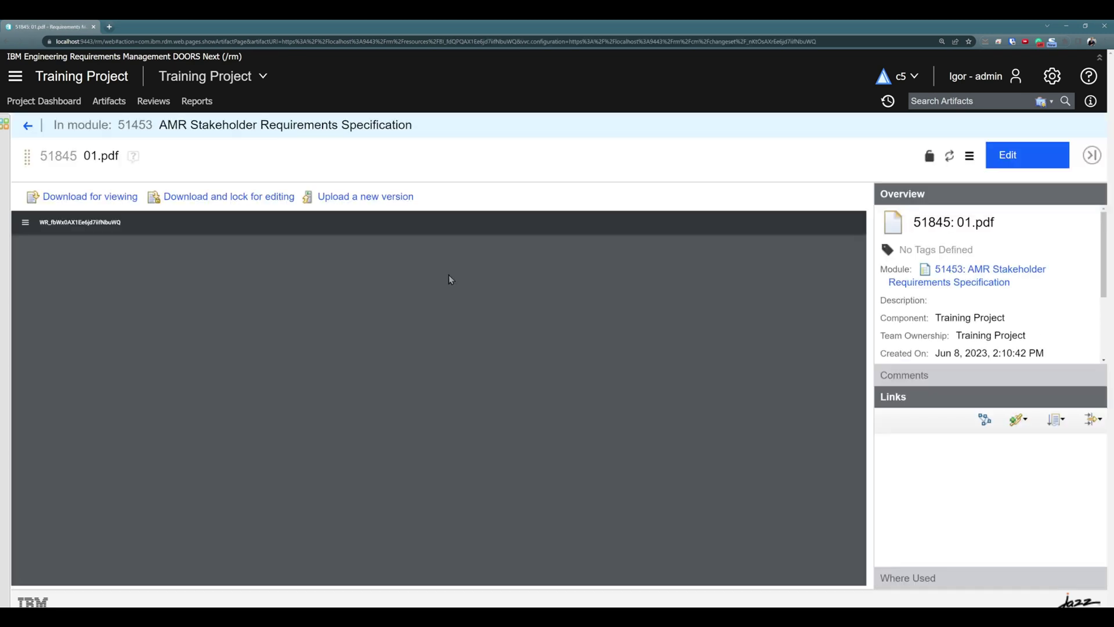
scroll(493, 321, "down", 6)
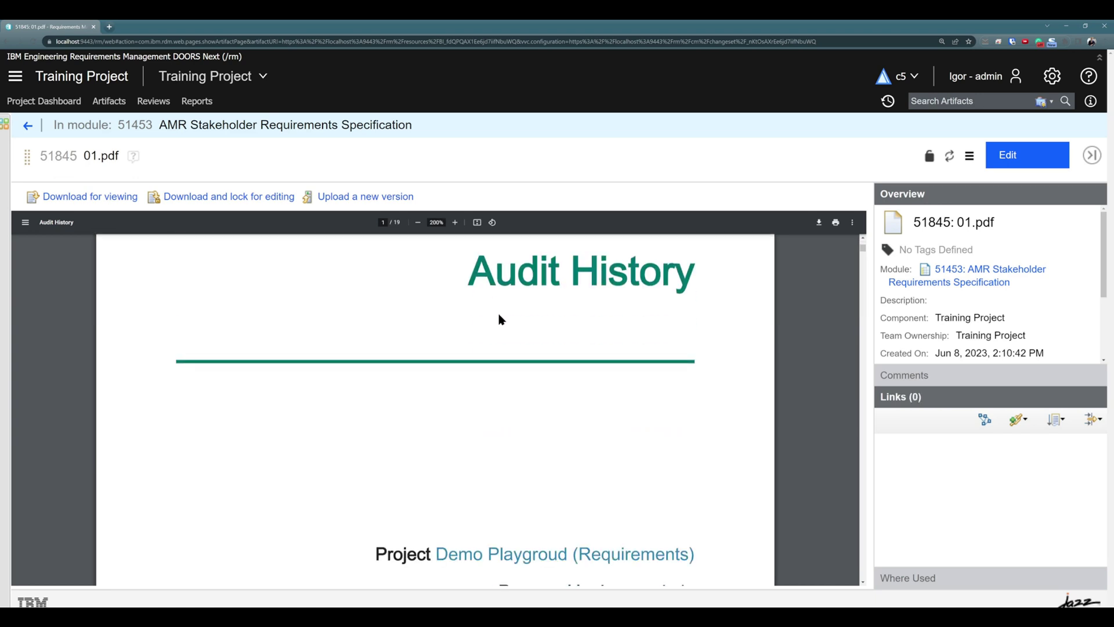
scroll(498, 319, "down", 10)
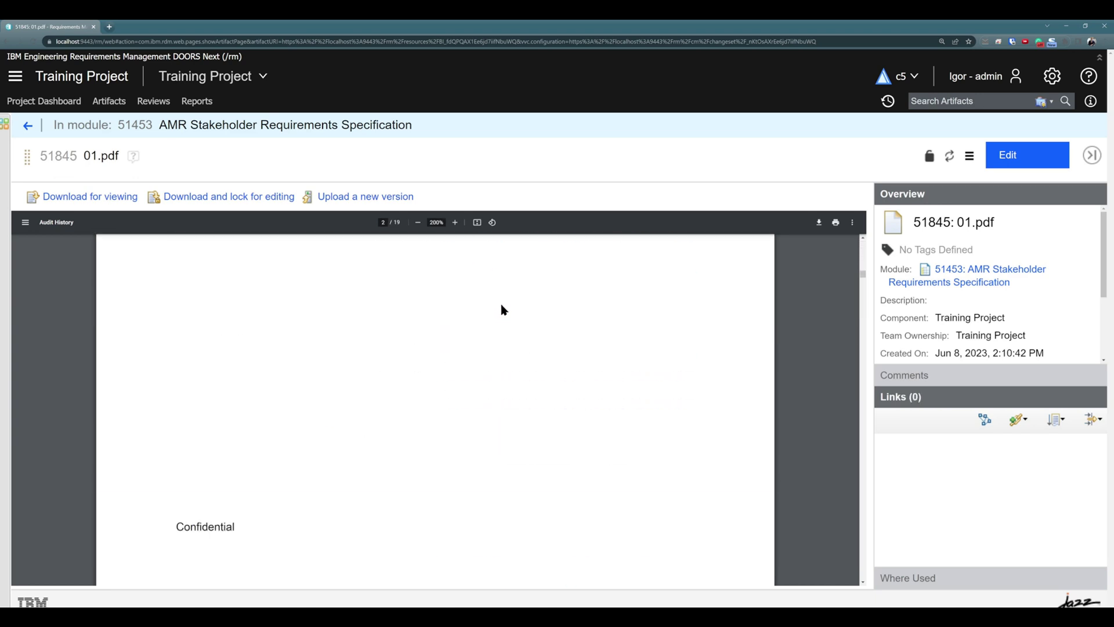
scroll(504, 308, "down", 10)
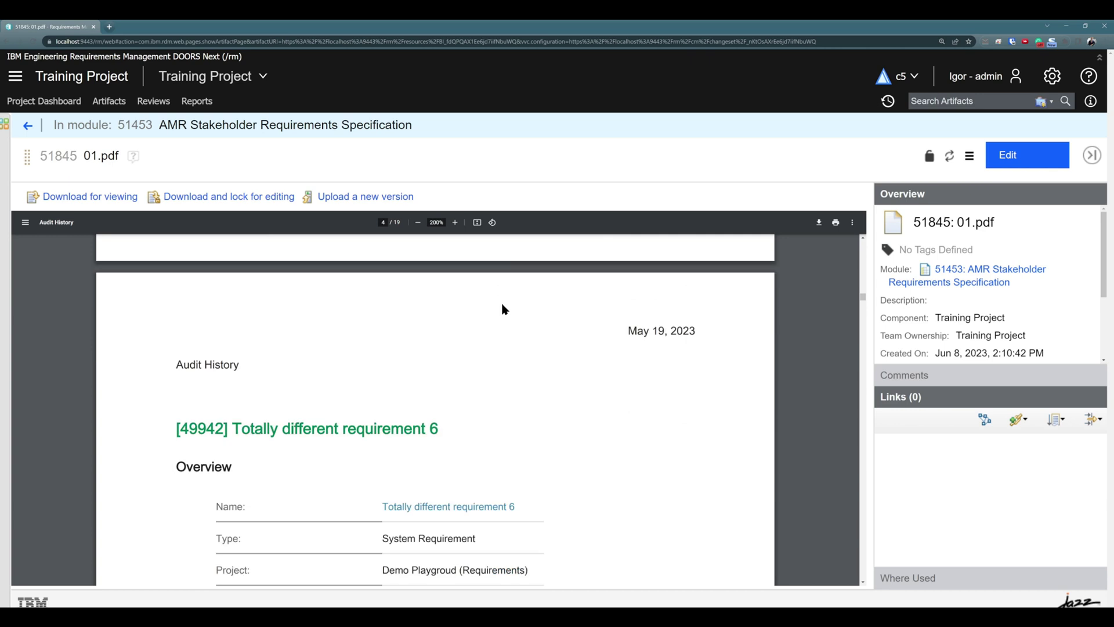
scroll(502, 309, "down", 1)
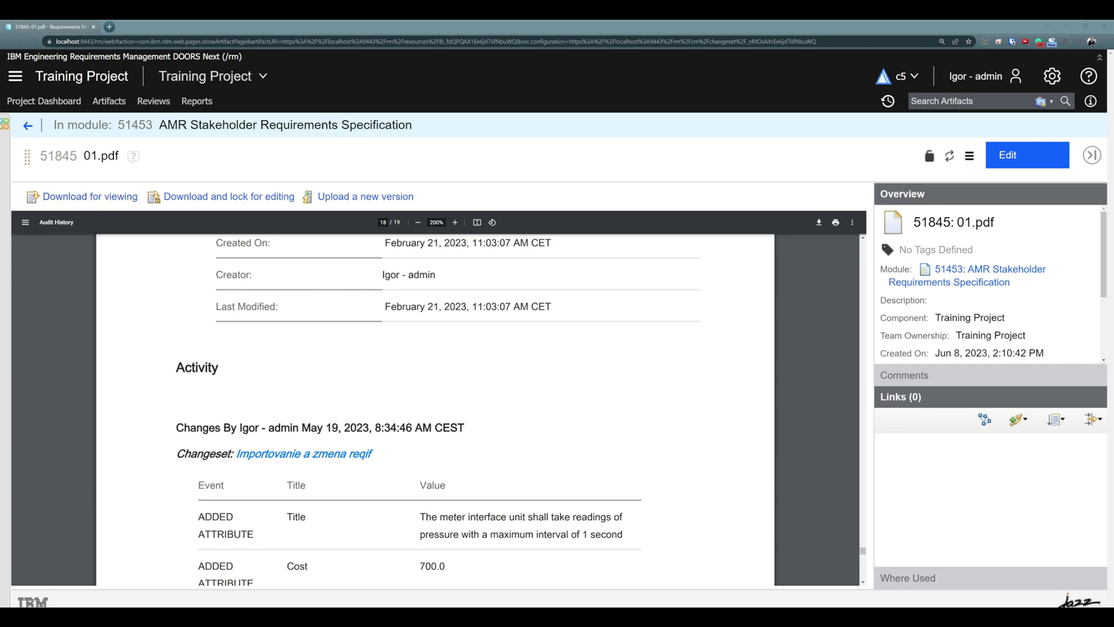
Step: Return to the AMR Stakeholder Requirements module and scroll down to artifact 51846
left_click(27, 125)
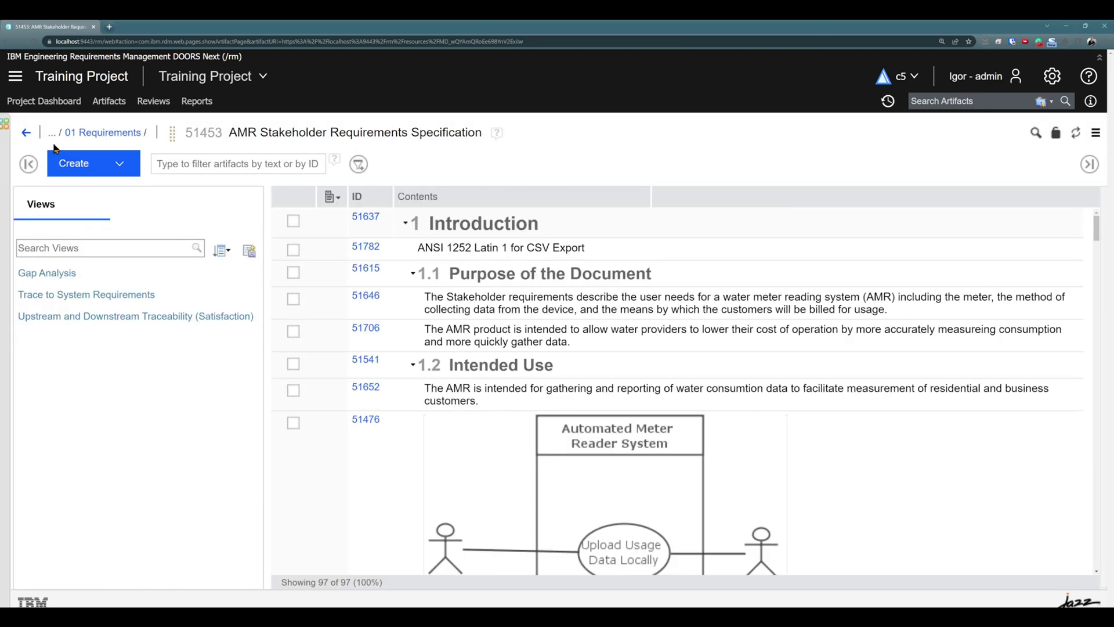
scroll(468, 279, "down", 15)
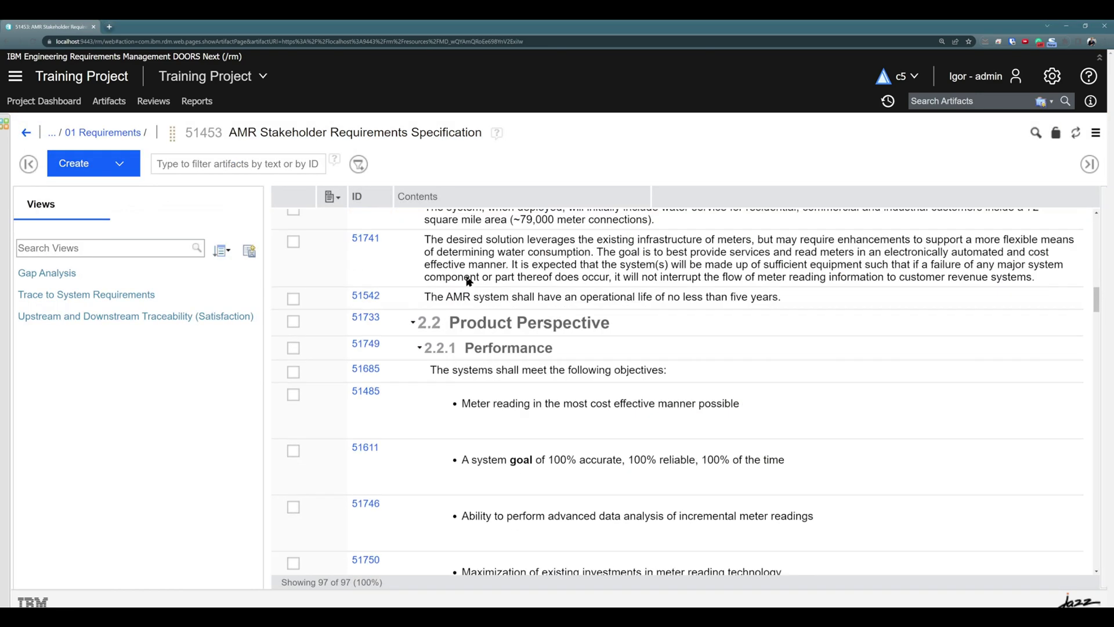
scroll(469, 281, "down", 15)
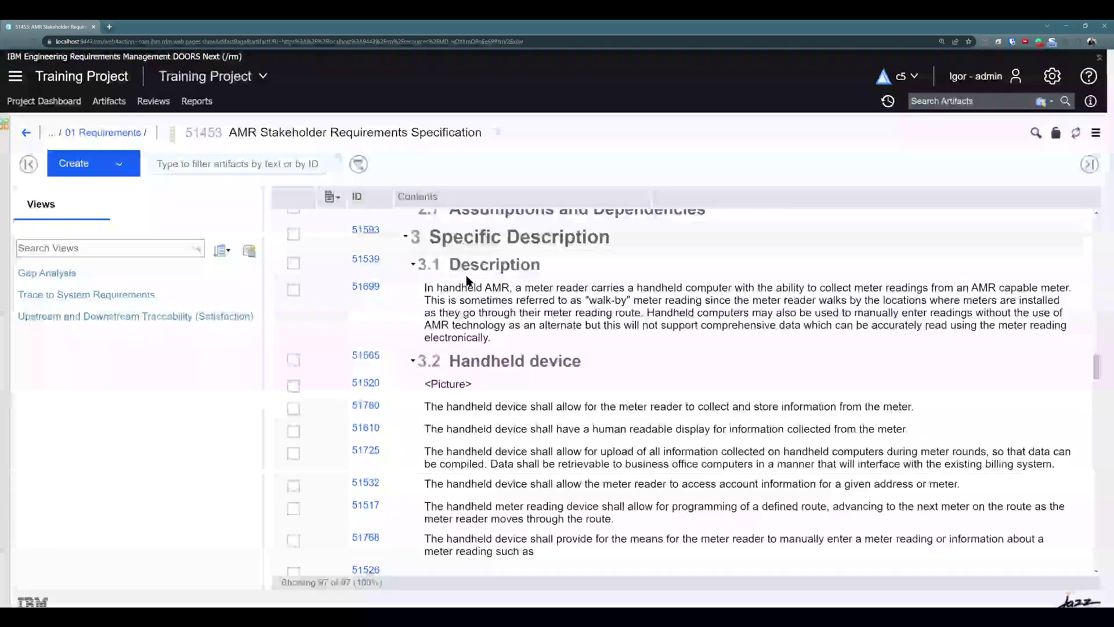
scroll(468, 281, "down", 15)
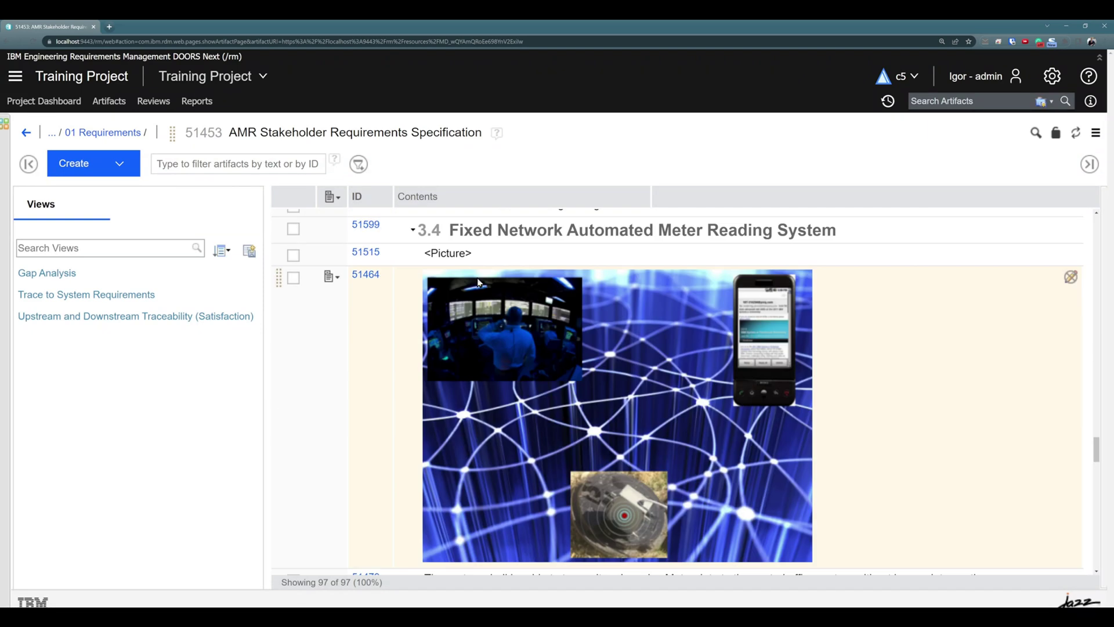
scroll(476, 278, "down", 6)
scroll(592, 288, "up", 1)
Step: Open training document.docx (51846) on its own page and scroll through its chapters
mouse_move(591, 288)
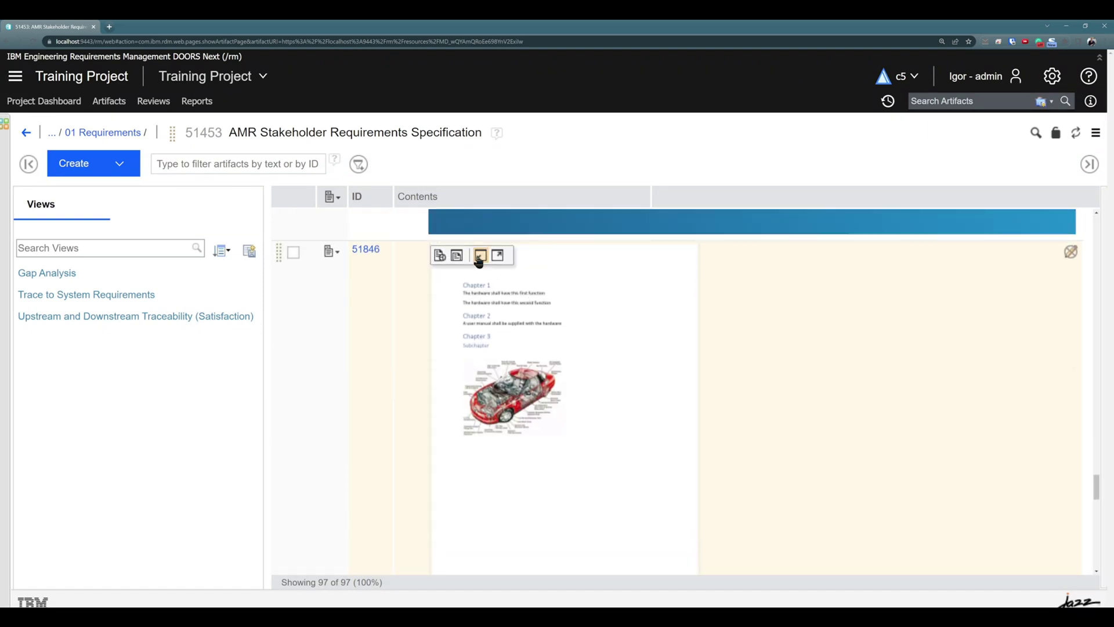
left_click(455, 256)
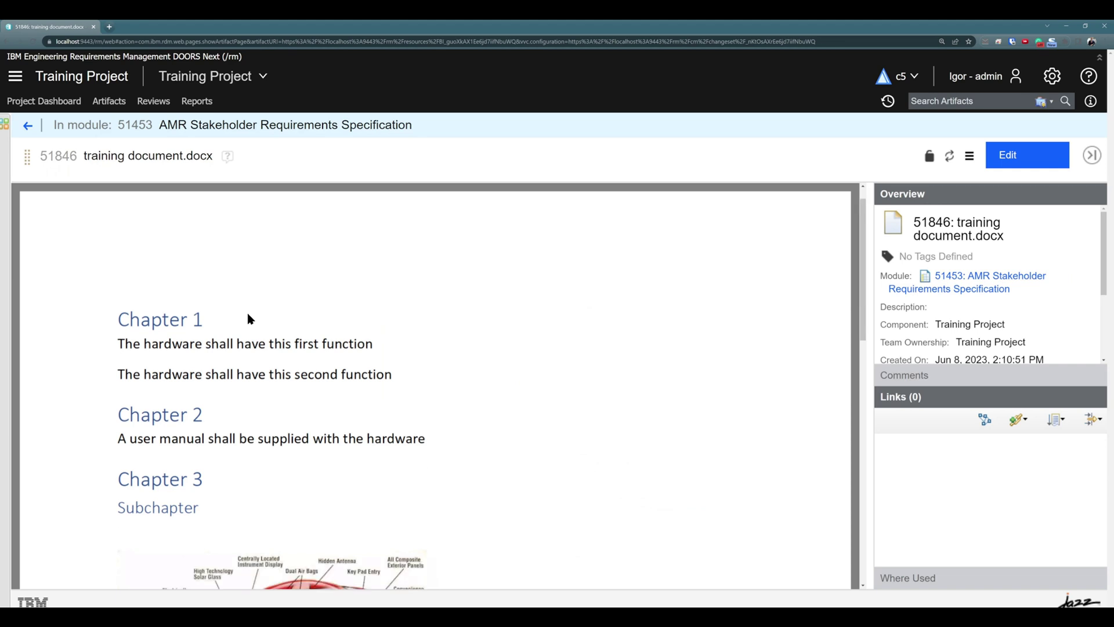
scroll(204, 262, "down", 3)
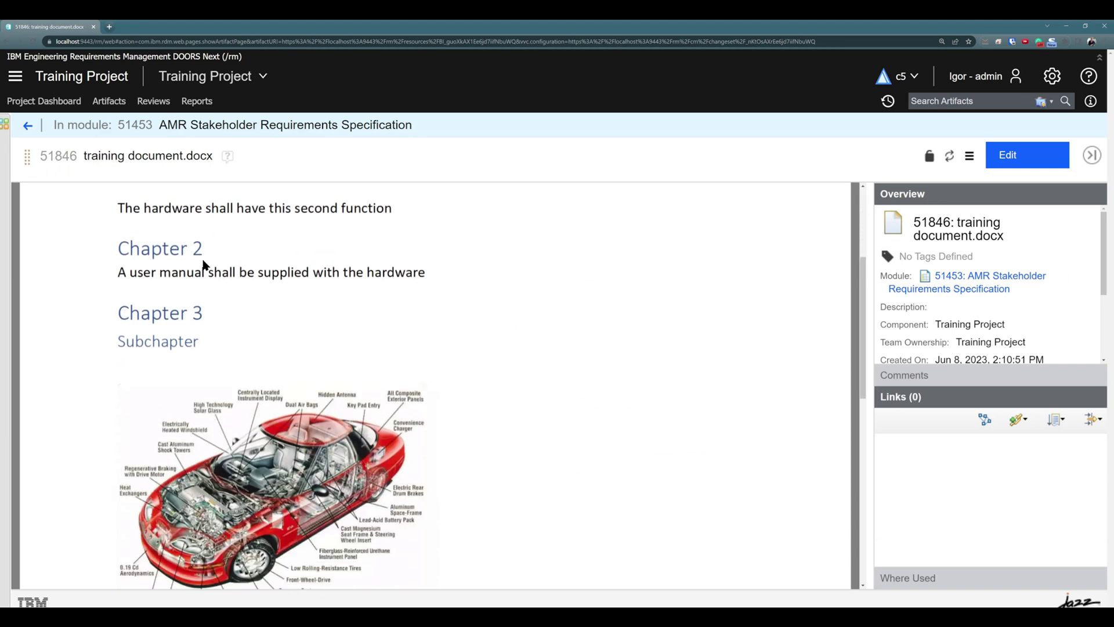
scroll(204, 262, "down", 2)
scroll(425, 325, "up", 5)
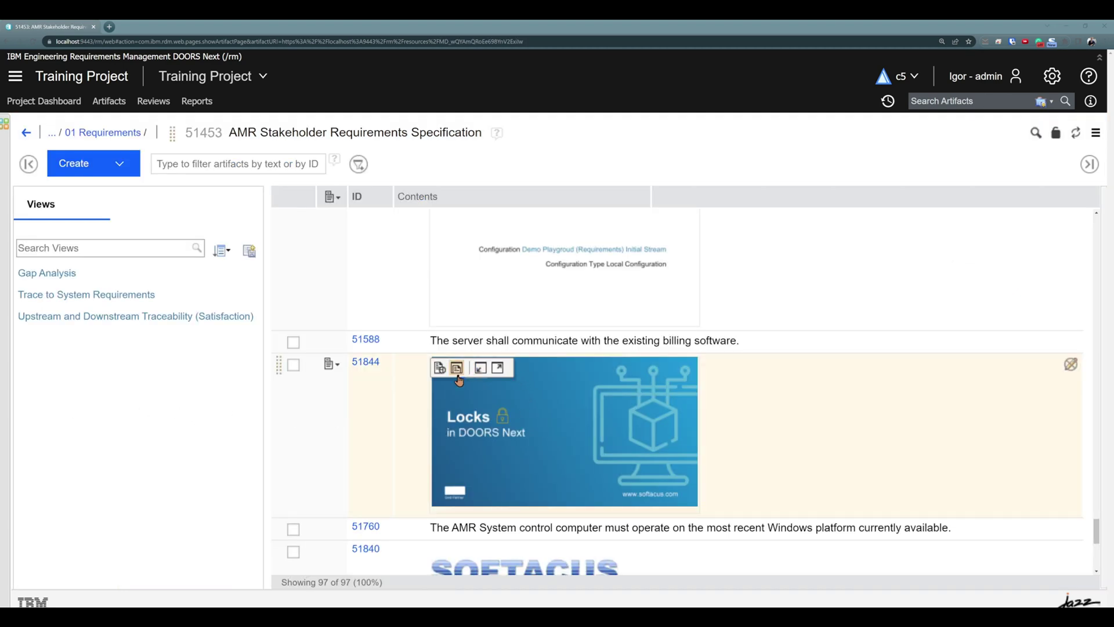
Step: Open softacus_presentation.pptx (51844), review its Locks in DOORS Next slides, and begin a new-version upload
left_click(455, 372)
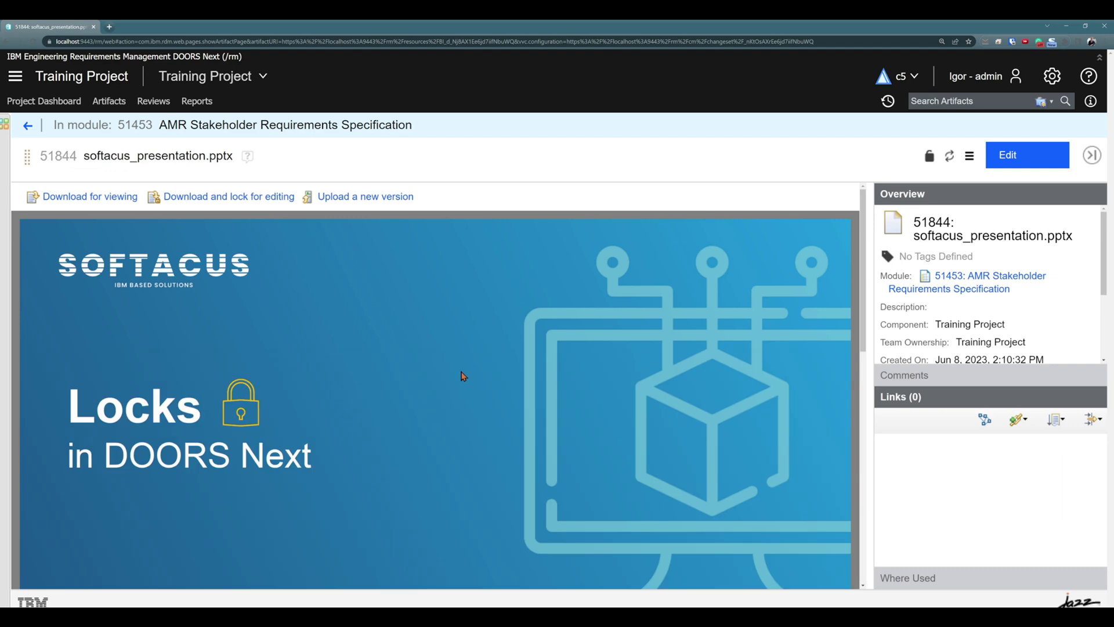
scroll(463, 375, "down", 1)
scroll(463, 375, "up", 1)
scroll(248, 284, "down", 7)
scroll(249, 288, "down", 1)
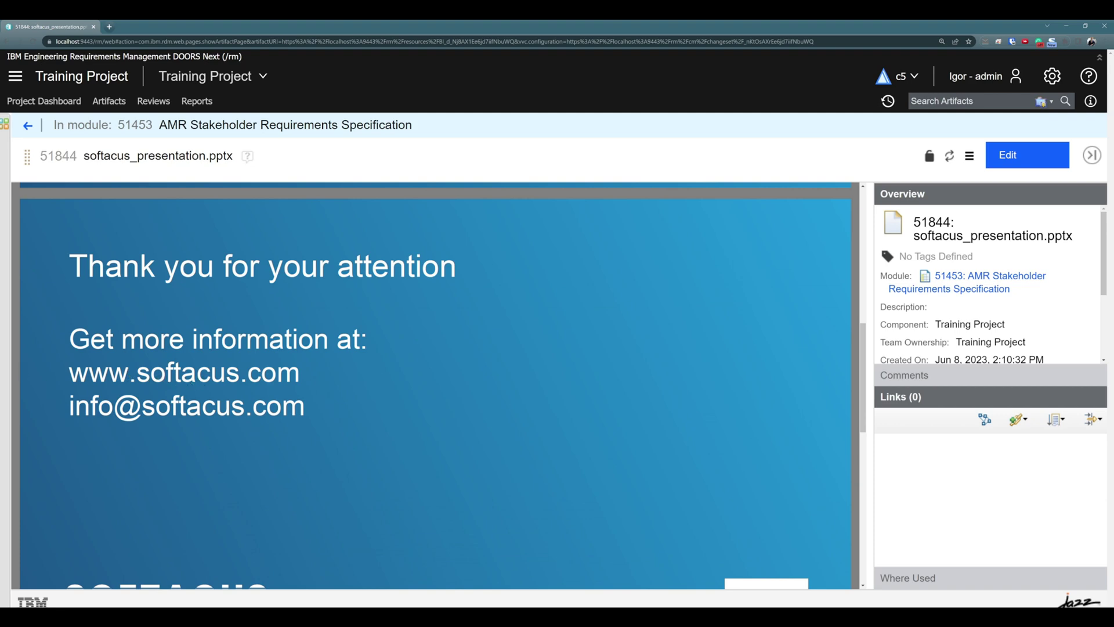
scroll(336, 348, "up", 10)
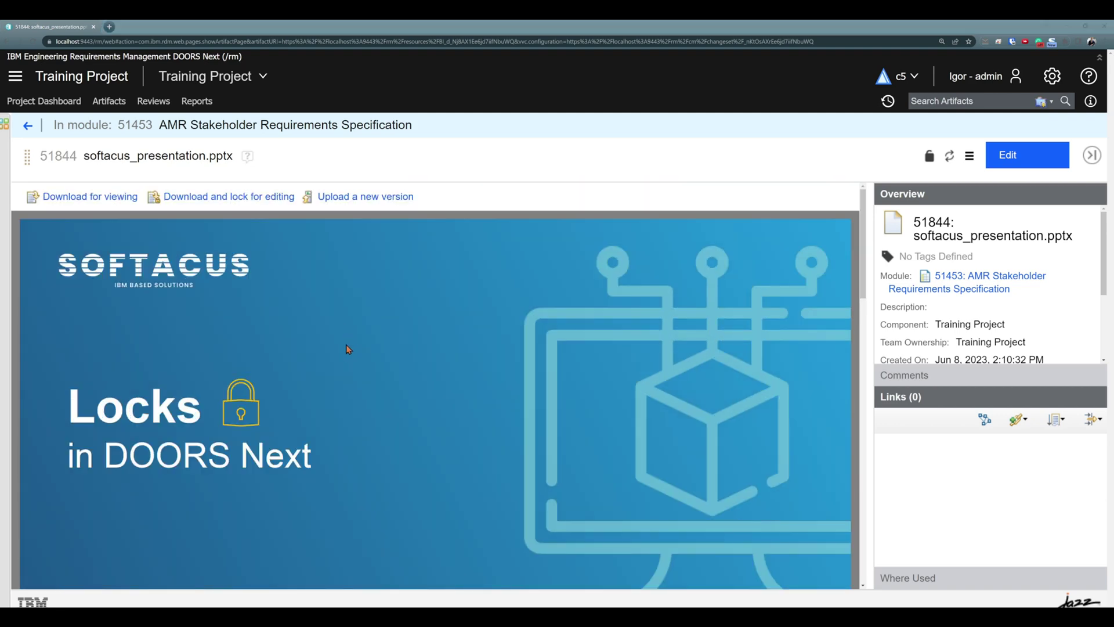
left_click(361, 197)
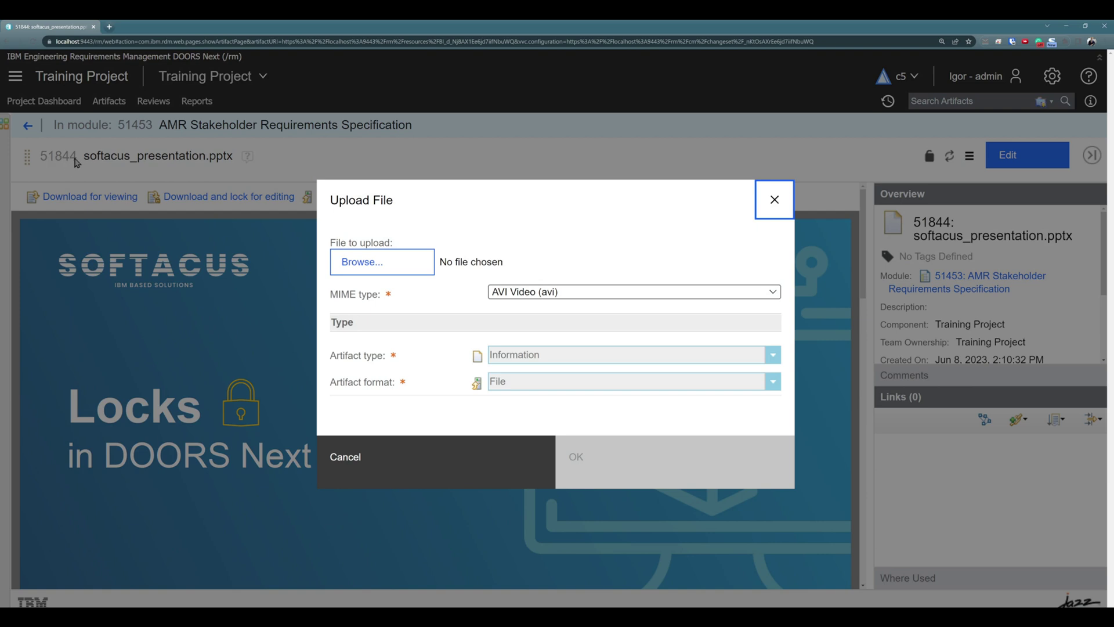
Step: Upload softacus_presentation.pptx as the new version of artifact 51844
left_click(383, 262)
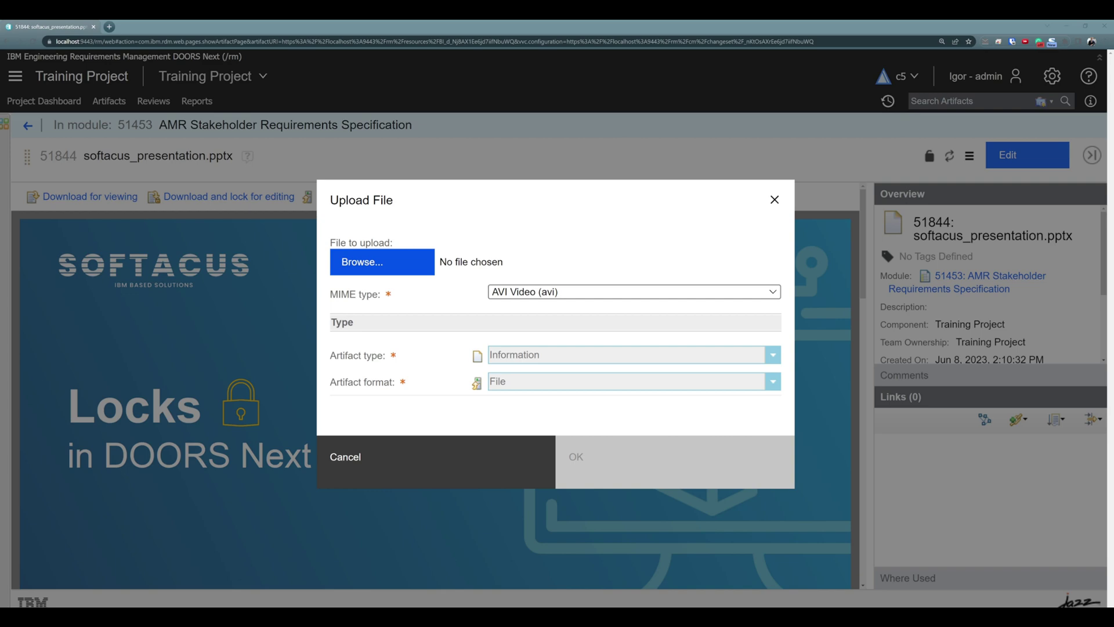
left_click(606, 479)
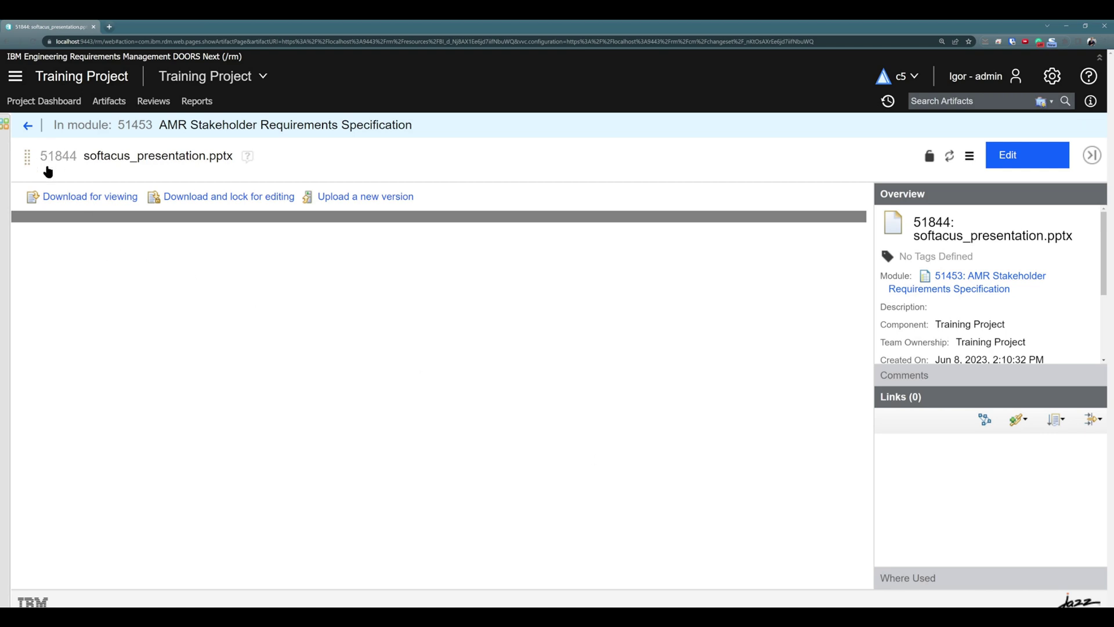
scroll(164, 245, "down", 3)
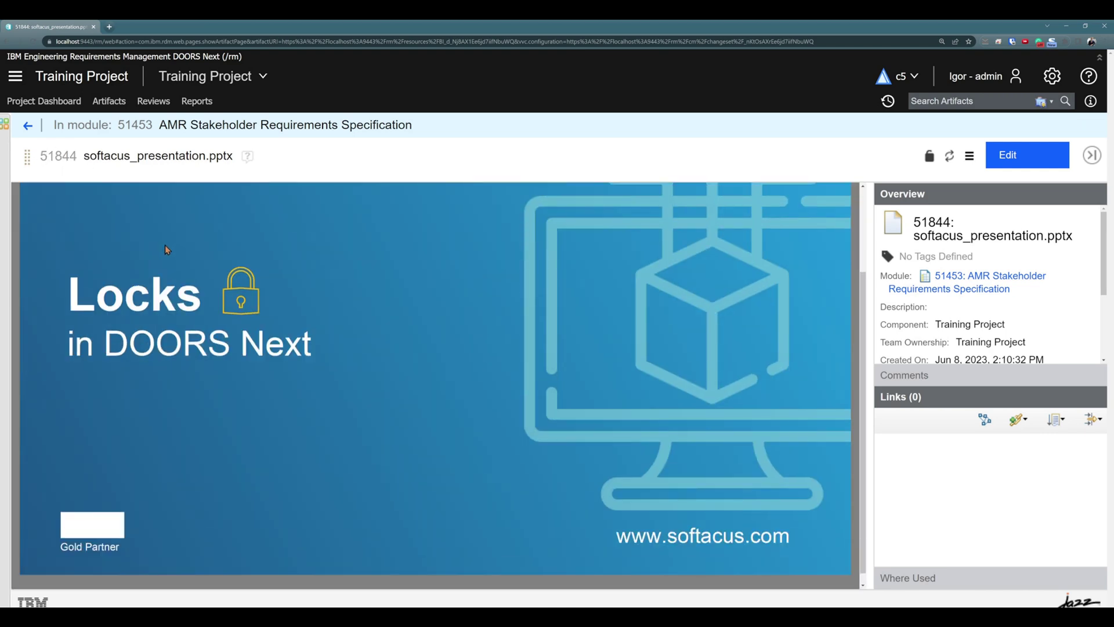
scroll(181, 265, "down", 6)
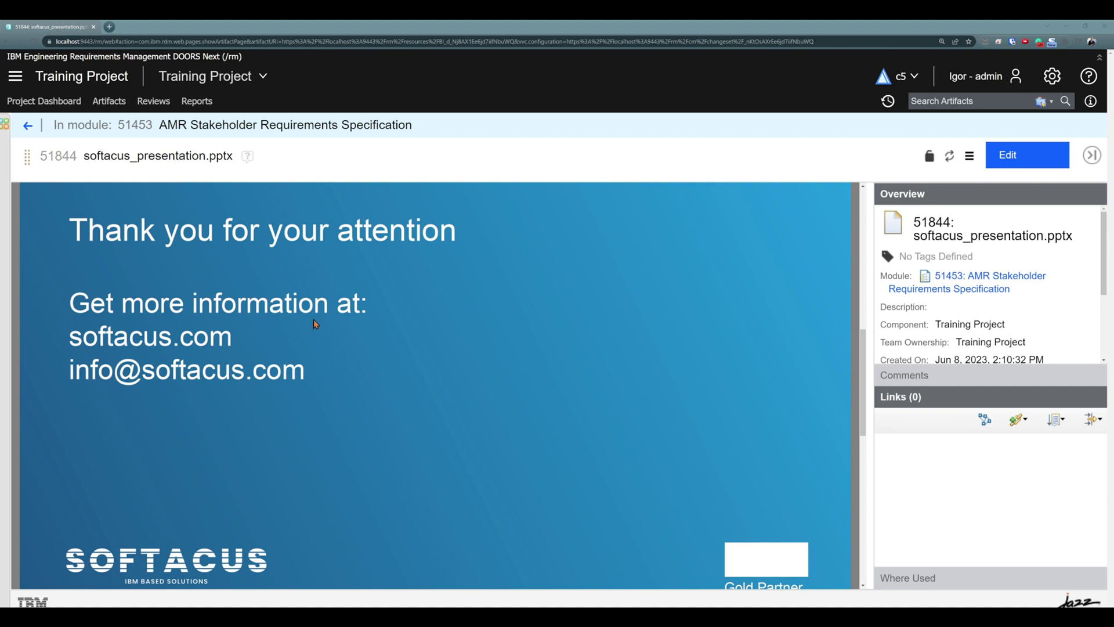
scroll(341, 311, "up", 10)
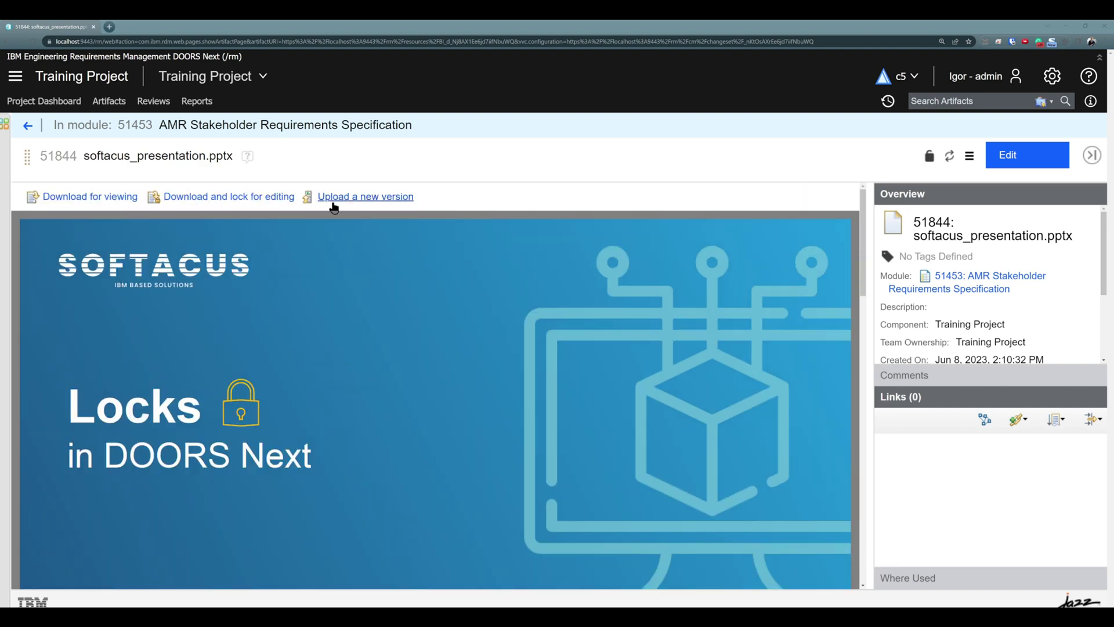